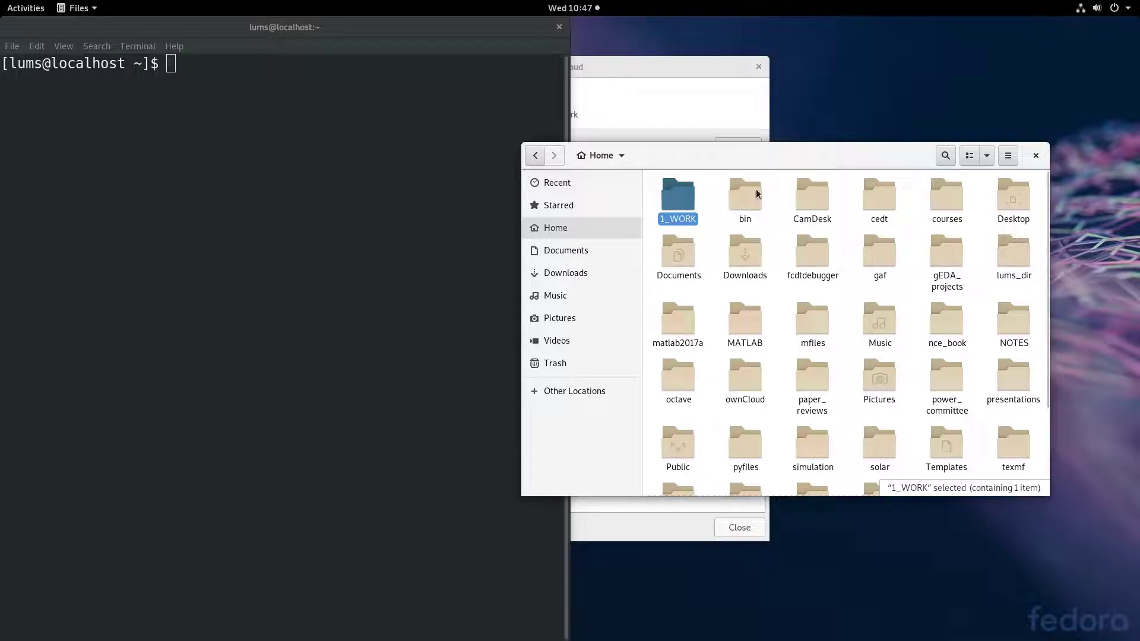
# - Open the buck folder inside 1_WORK and permanently delete the octave-workspace file
pyautogui.doubleClick(683, 204)
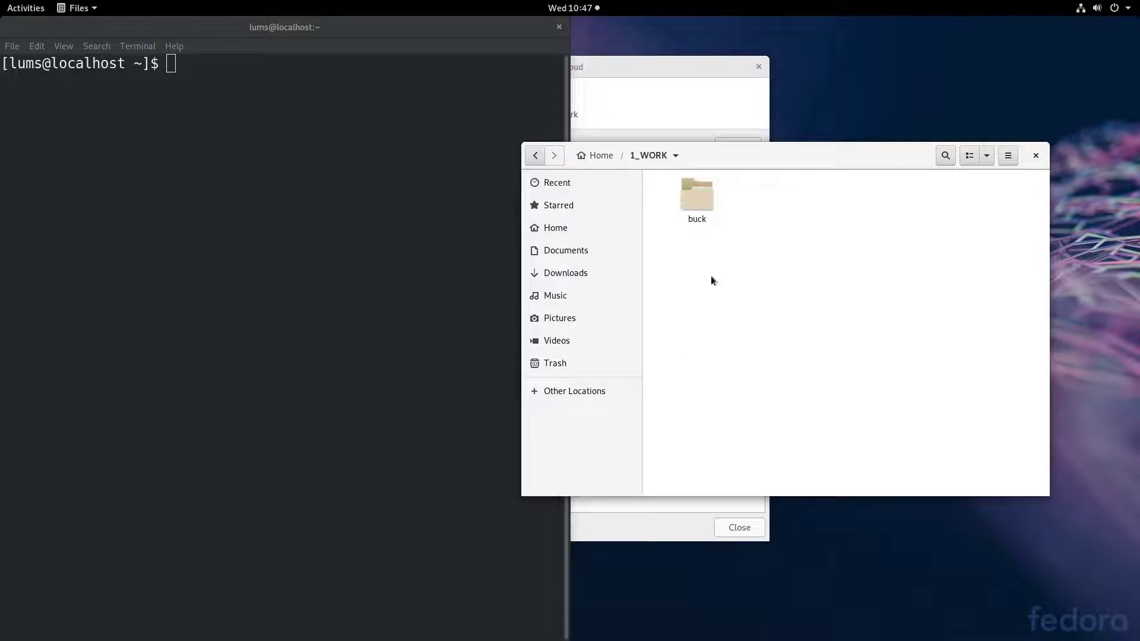
pyautogui.doubleClick(696, 204)
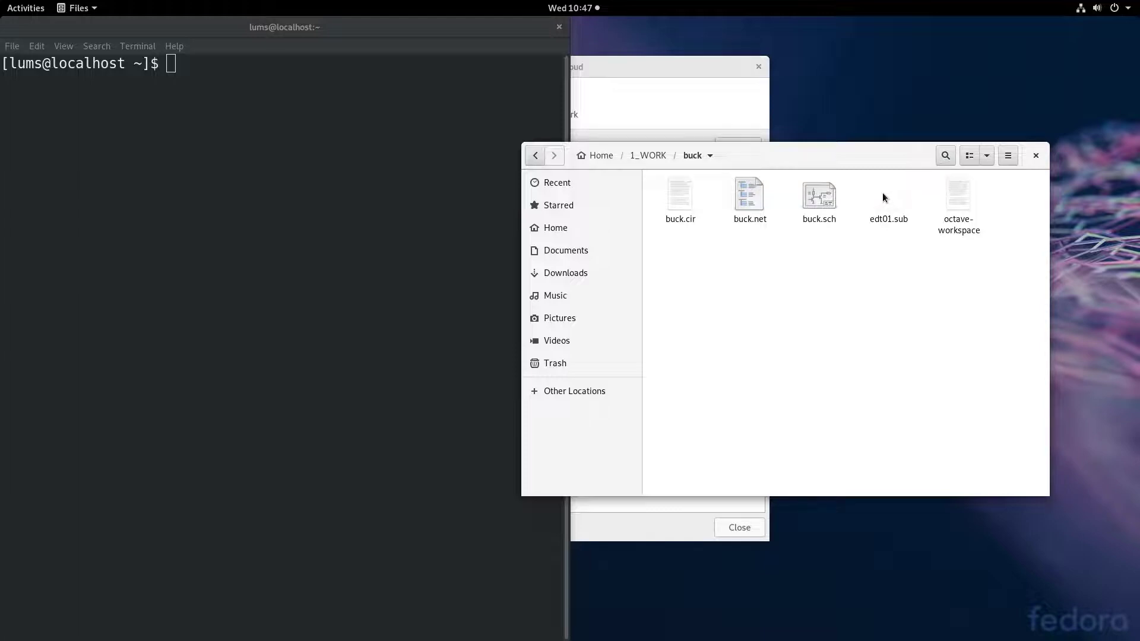
pyautogui.click(978, 230)
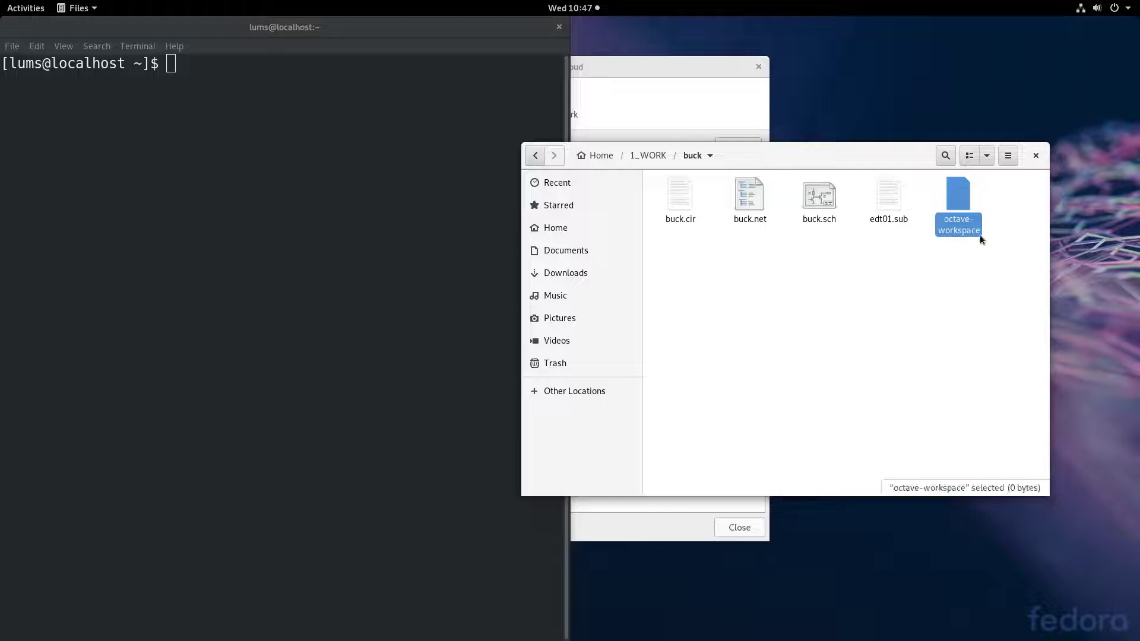
pyautogui.hotkey('shift', 'Delete')
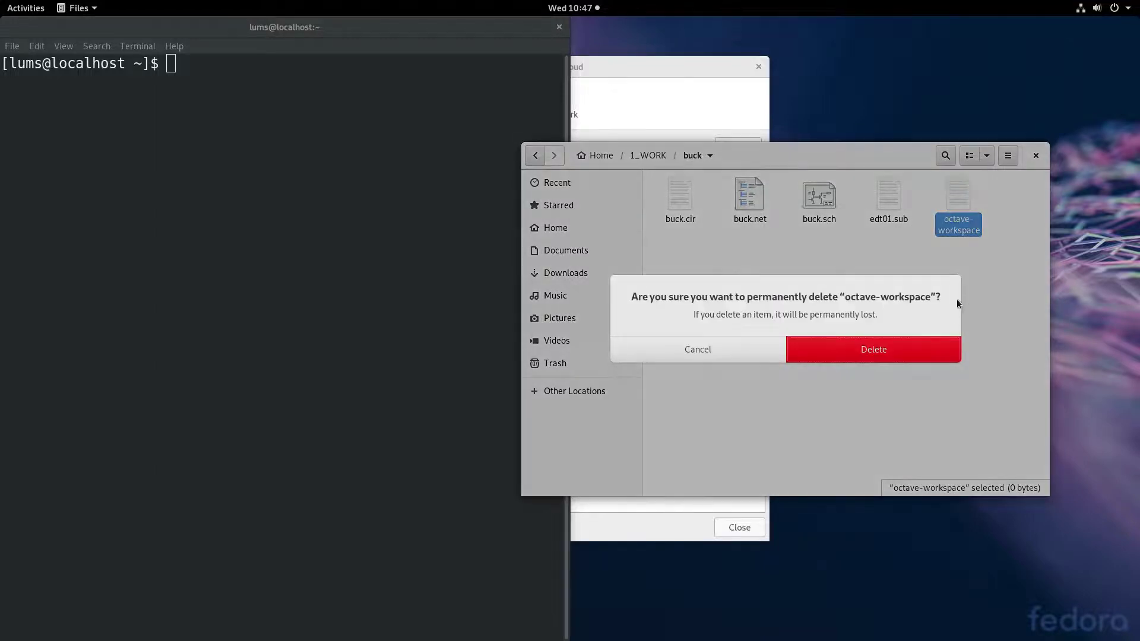
pyautogui.click(884, 354)
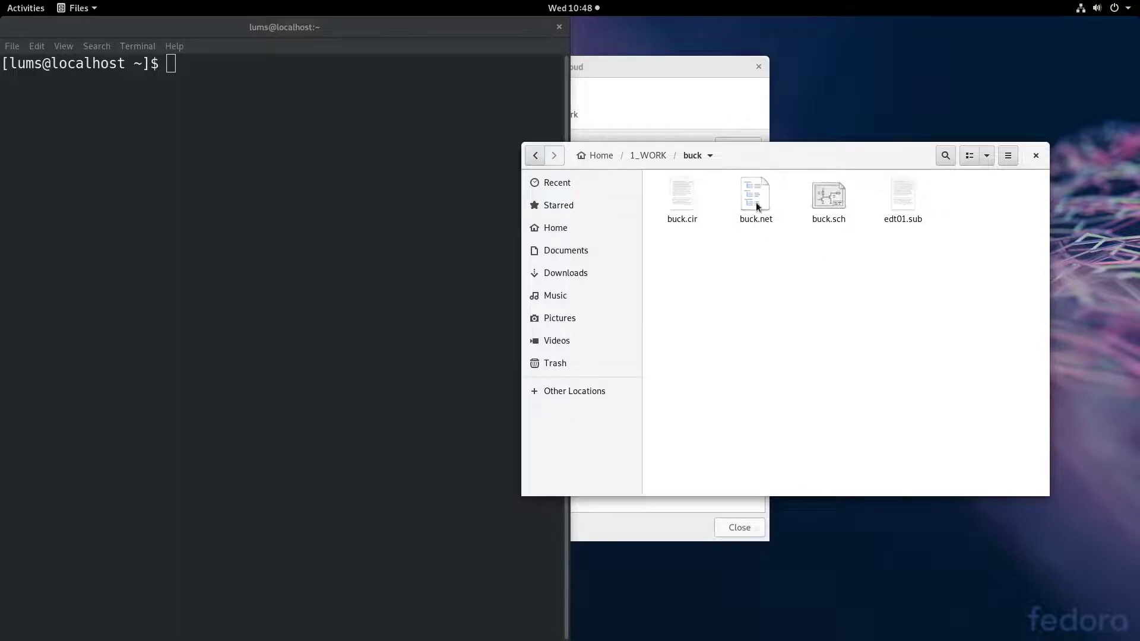
# - Open the buck.sch schematic in gschem, maximize its window and enlarge the buck converter circuit
pyautogui.click(831, 196)
pyautogui.doubleClick(830, 199)
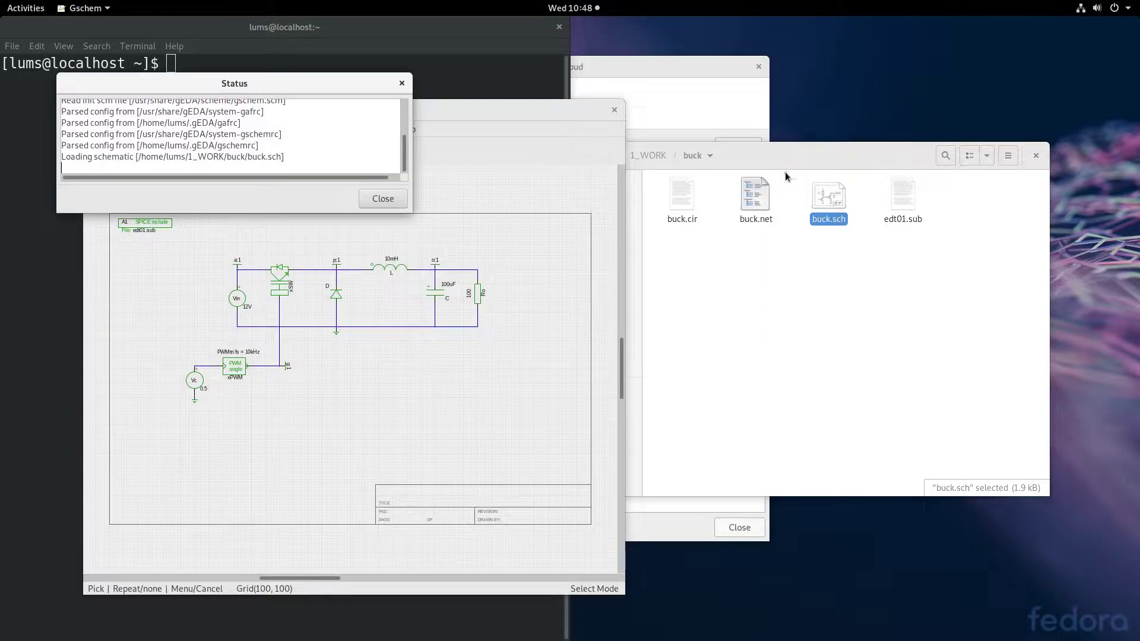
pyautogui.doubleClick(477, 108)
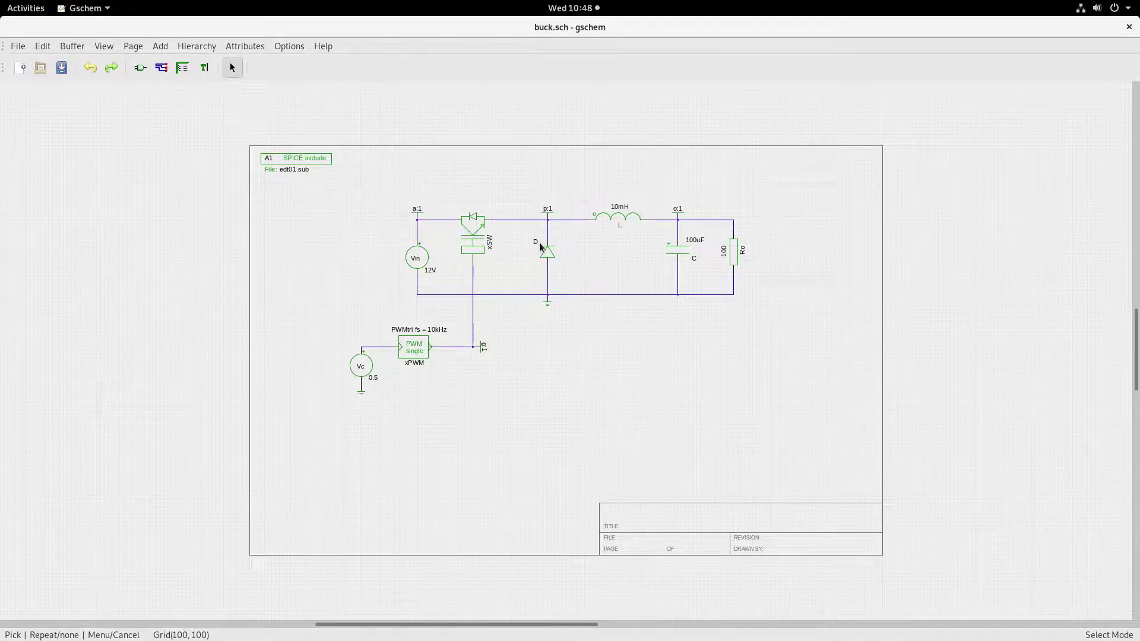
pyautogui.scroll(1, 545, 247)
pyautogui.scroll(2, 566, 354)
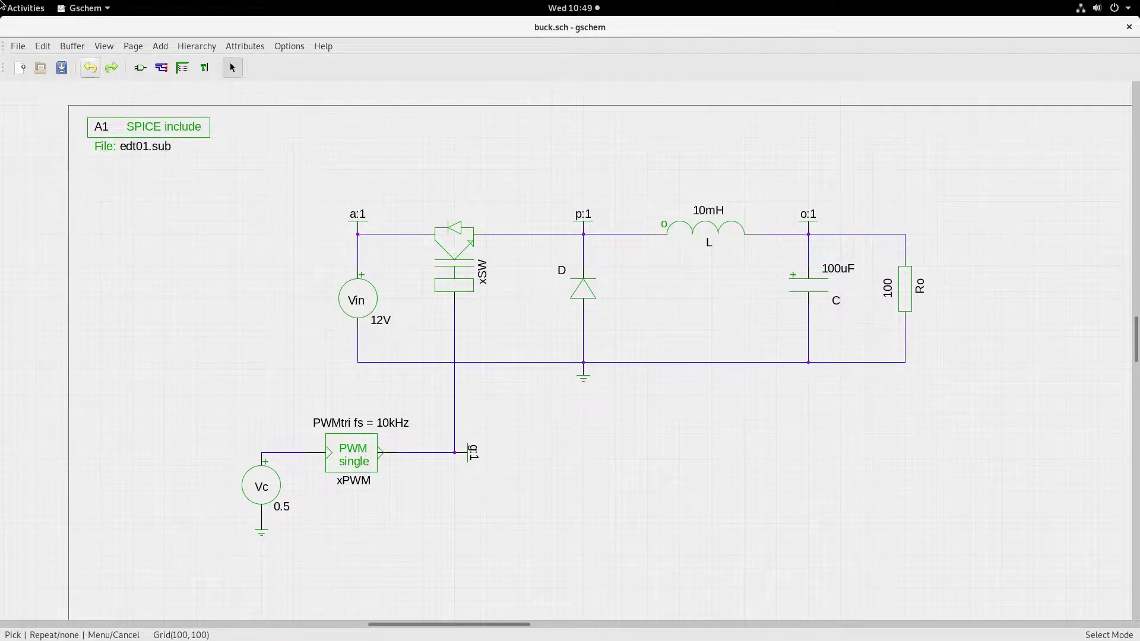
# - Switch back to Files, open edt01.sub in the text editor and place it beside the schematic
pyautogui.moveTo(1, 1)
pyautogui.click(814, 208)
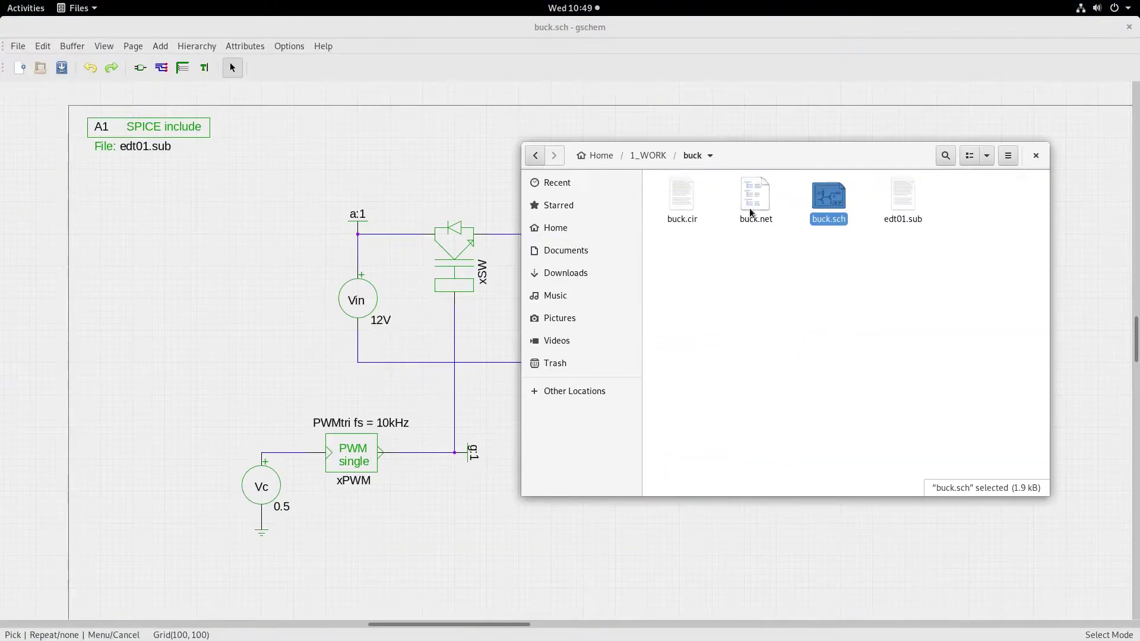
pyautogui.click(900, 206)
pyautogui.doubleClick(899, 205)
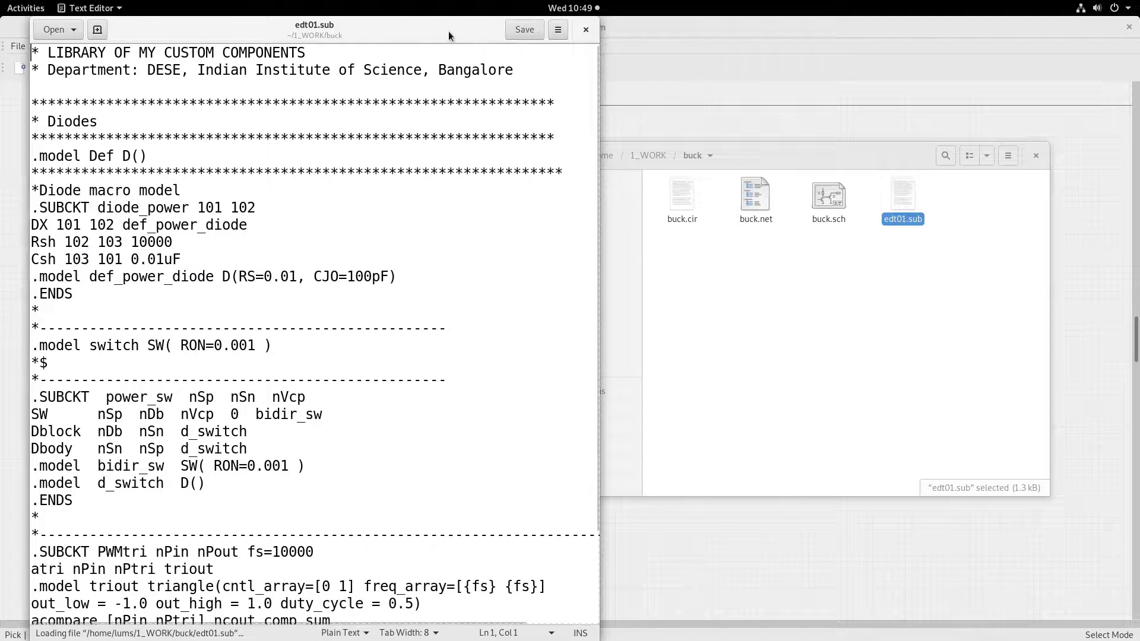
pyautogui.moveTo(448, 30); pyautogui.dragTo(958, 50)
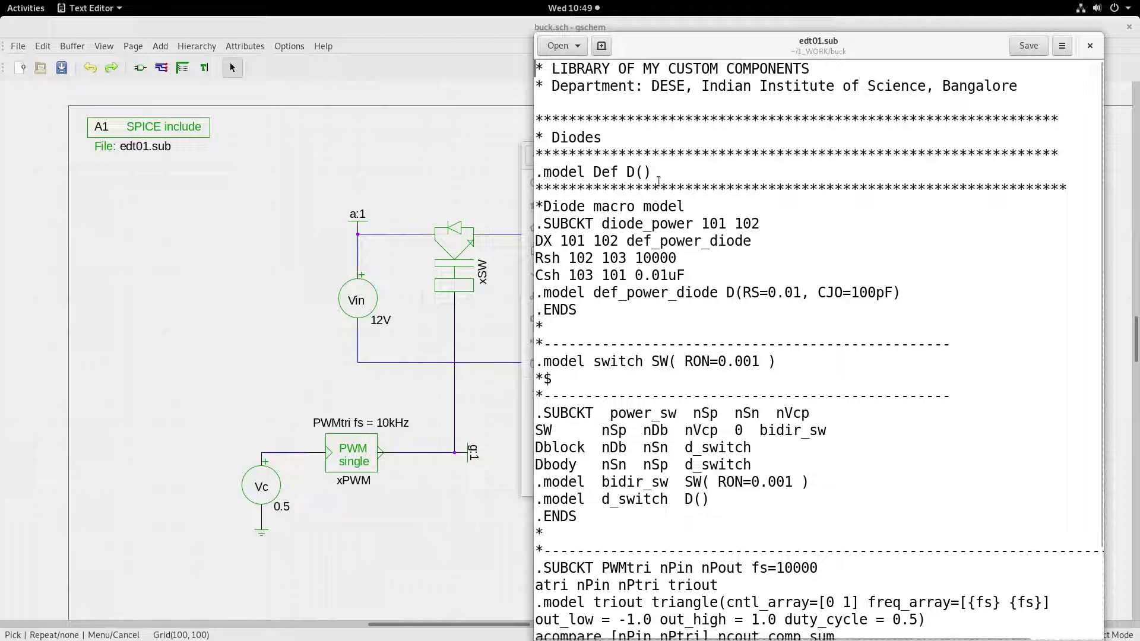
# - Examine the diode macro model and the power_sw subcircuit in edt01.sub, and pick the matching xSW switch in the schematic
pyautogui.moveTo(543, 206); pyautogui.dragTo(679, 312)
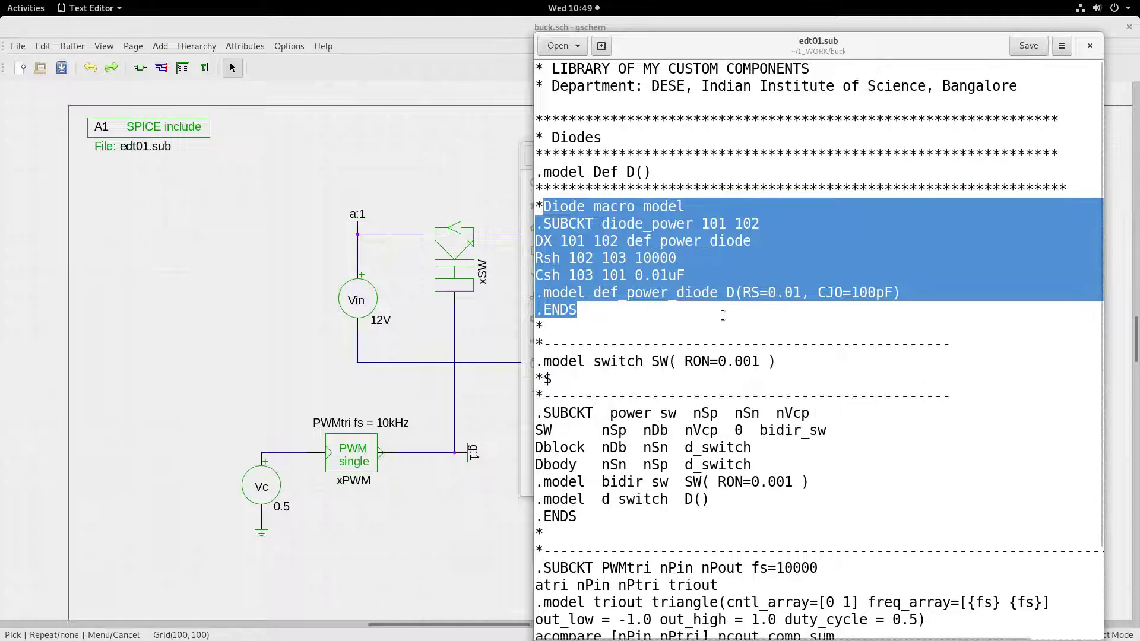
pyautogui.scroll(-2, 800, 306)
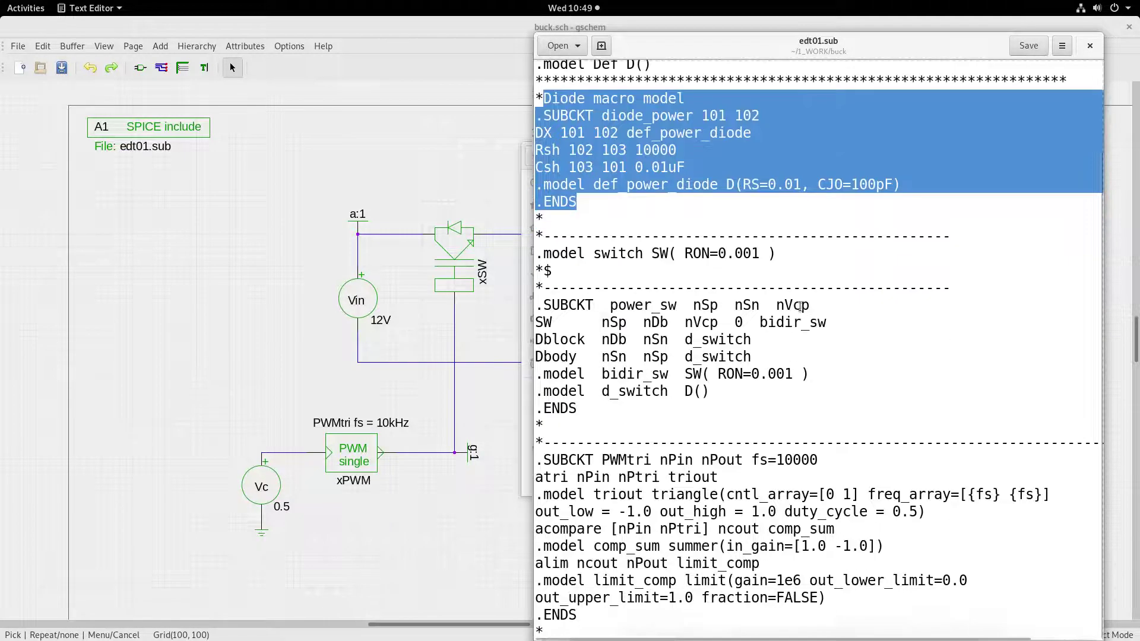
pyautogui.click(578, 253)
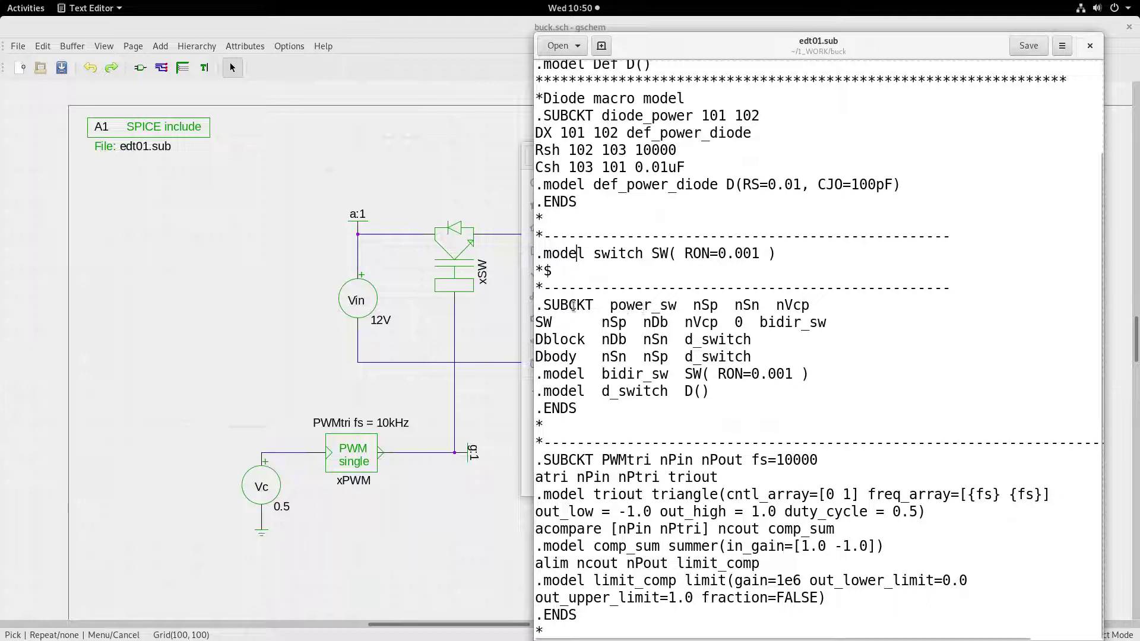
pyautogui.moveTo(543, 305); pyautogui.dragTo(651, 410)
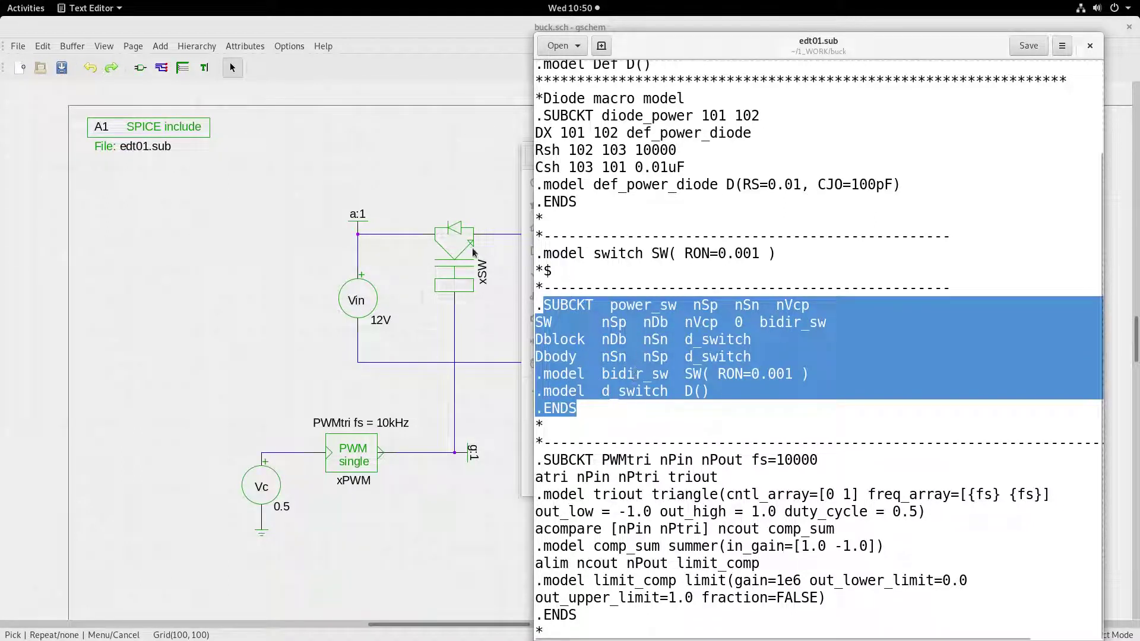
pyautogui.click(454, 255)
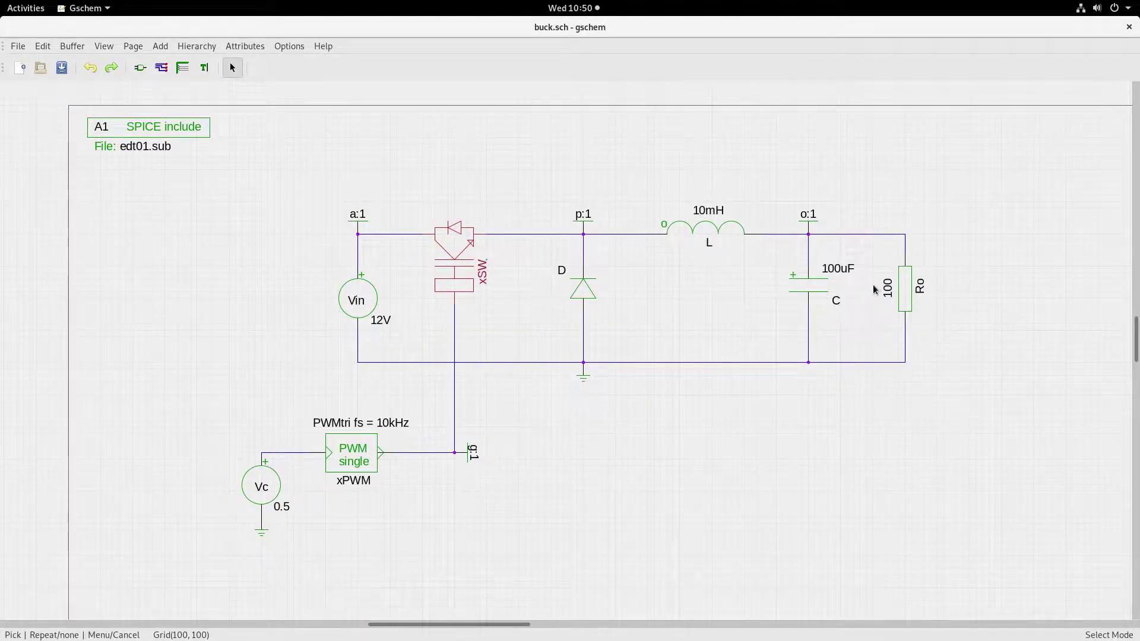
# - Return to edt01.sub and highlight the complete PWMtri subcircuit definition
pyautogui.moveTo(1, 1)
pyautogui.click(880, 444)
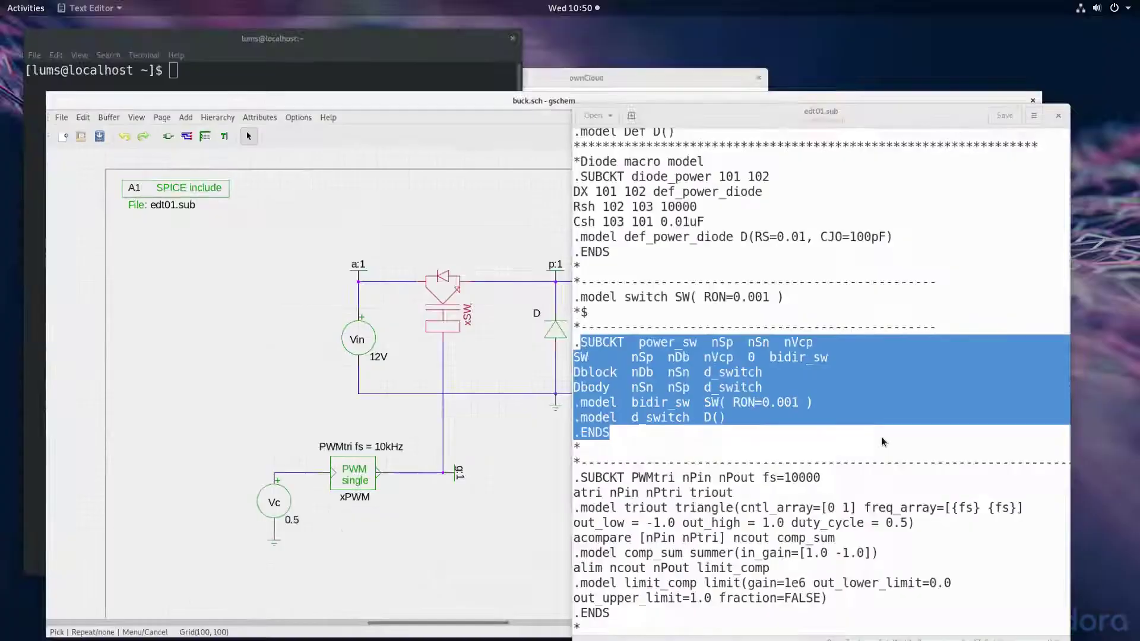
pyautogui.click(853, 431)
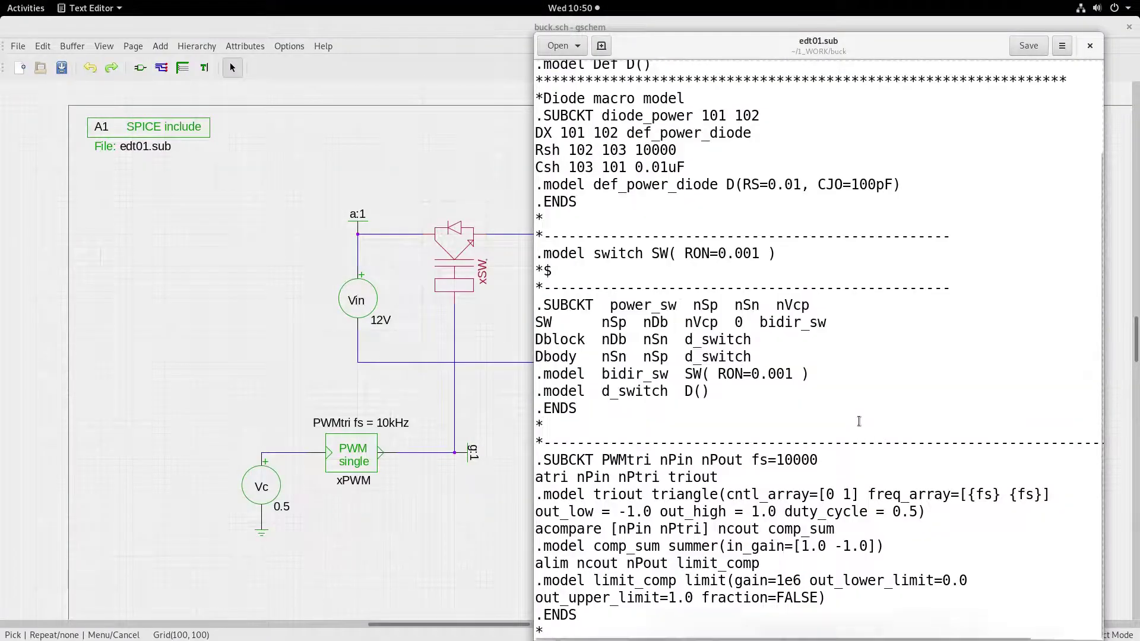
pyautogui.moveTo(540, 460); pyautogui.dragTo(649, 459)
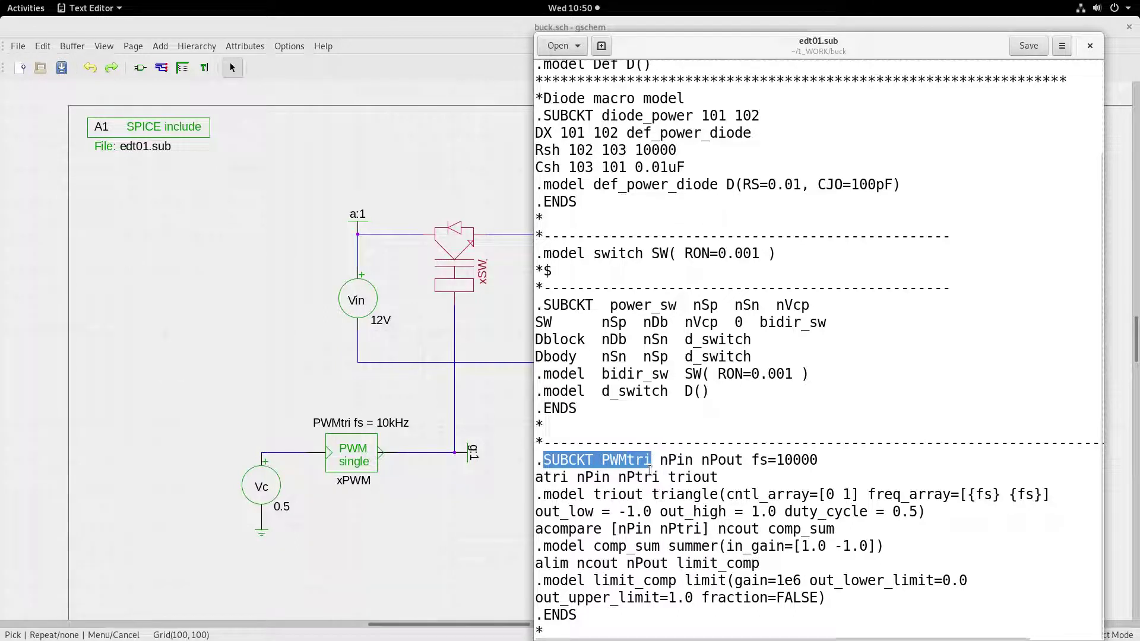
pyautogui.click(548, 460)
pyautogui.moveTo(546, 460); pyautogui.dragTo(713, 610)
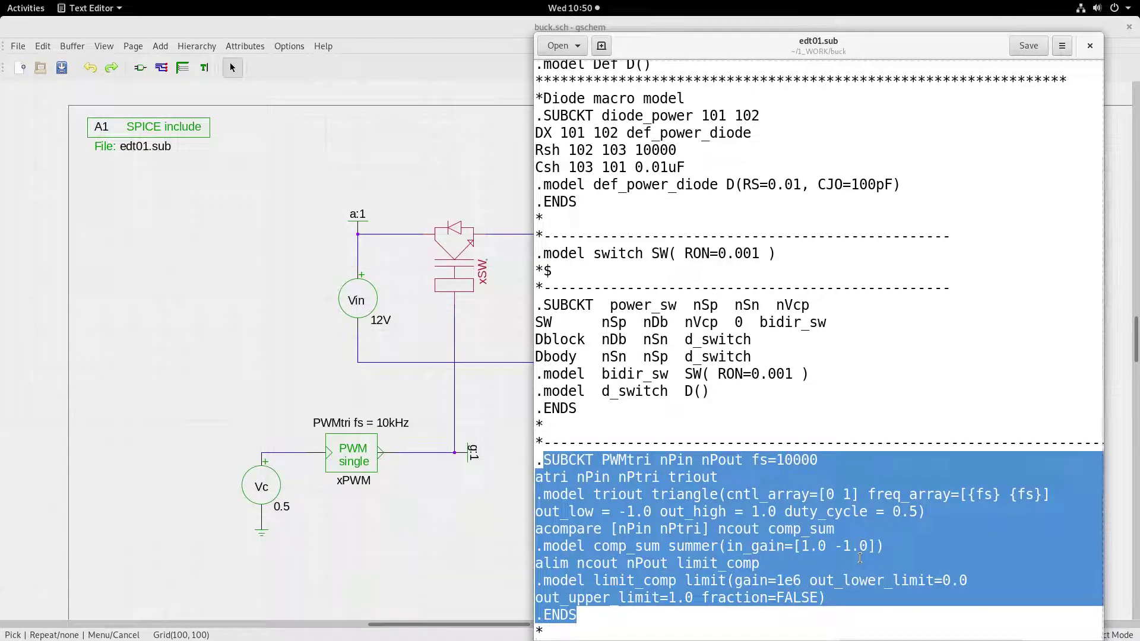
# - Examine the atri, acompare and alim elements in the PWMtri subcircuit, then highlight the subcircuit's body
pyautogui.click(729, 500)
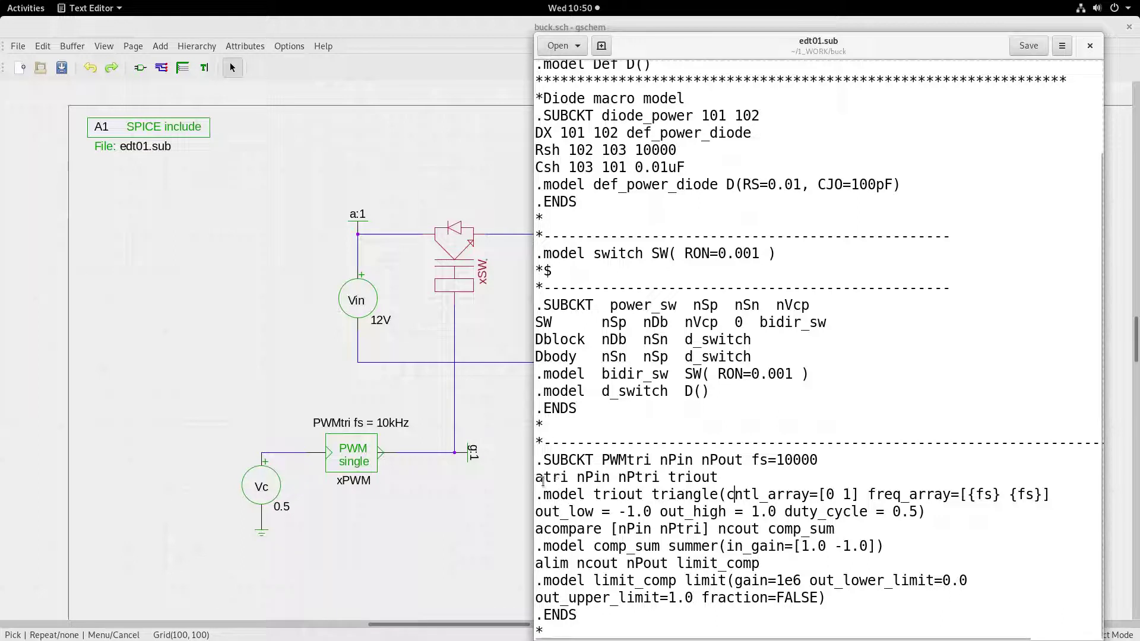
pyautogui.moveTo(542, 479); pyautogui.dragTo(534, 479)
pyautogui.moveTo(541, 529); pyautogui.dragTo(534, 529)
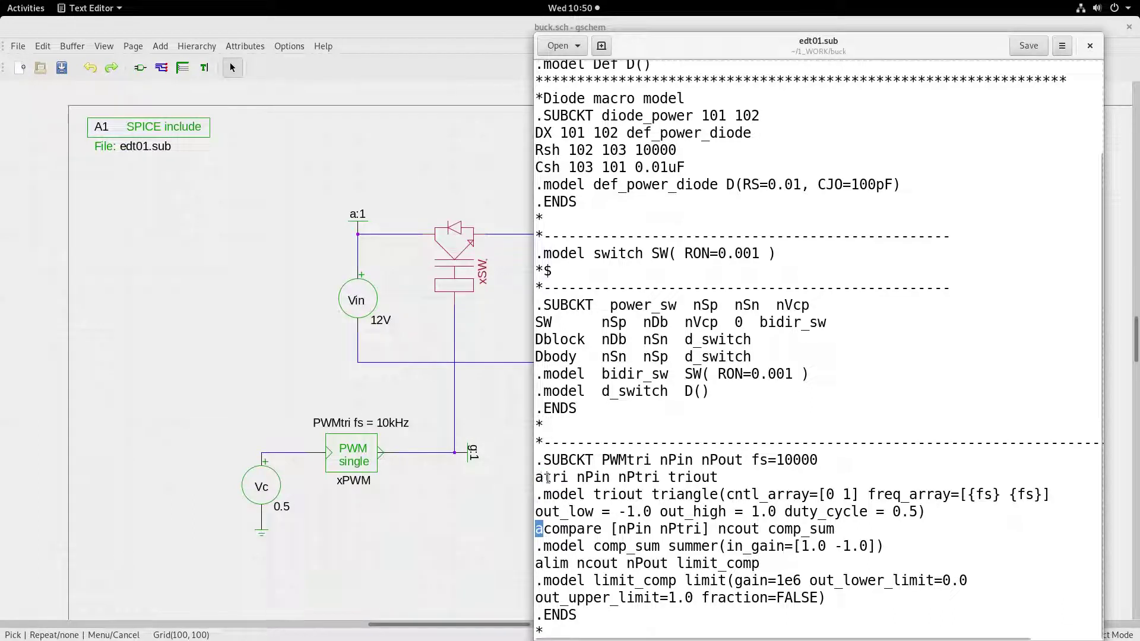
pyautogui.moveTo(542, 477)
pyautogui.mouseDown()
pyautogui.moveTo(559, 477)
pyautogui.moveTo(542, 478)
pyautogui.mouseUp()
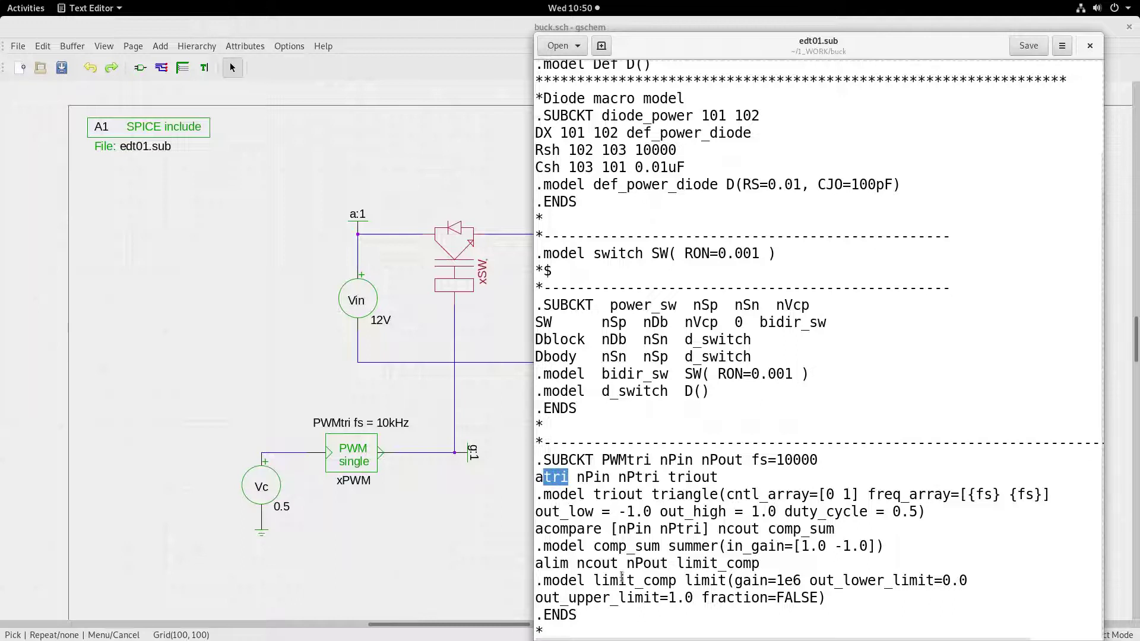
pyautogui.moveTo(542, 528); pyautogui.dragTo(599, 527)
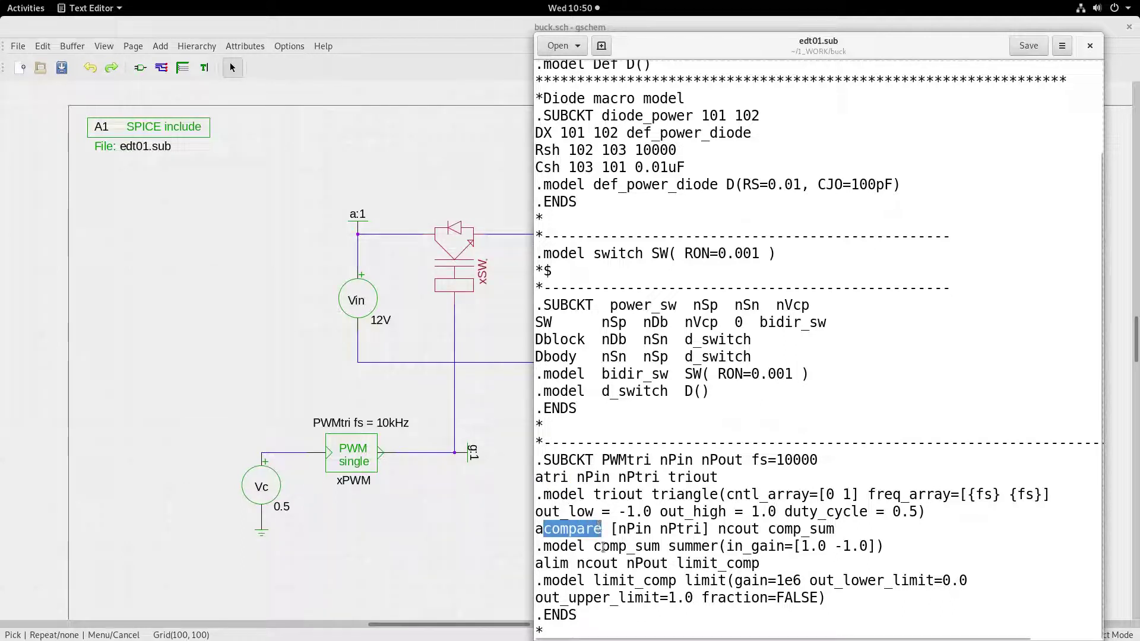
pyautogui.moveTo(543, 563); pyautogui.dragTo(568, 564)
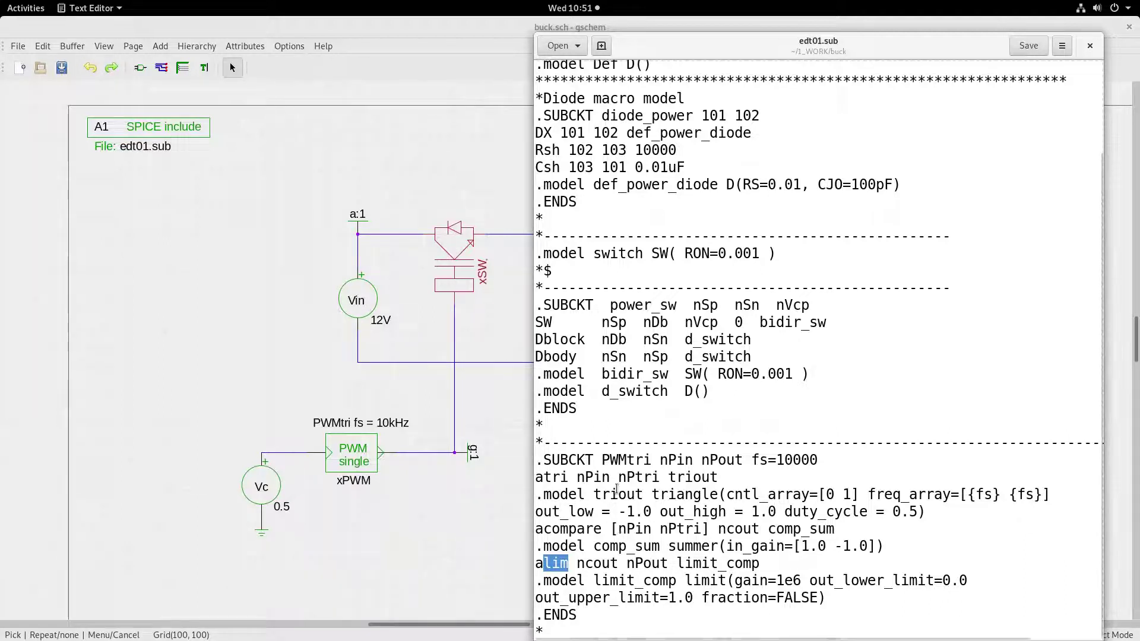
pyautogui.click(545, 475)
pyautogui.moveTo(545, 477); pyautogui.dragTo(857, 605)
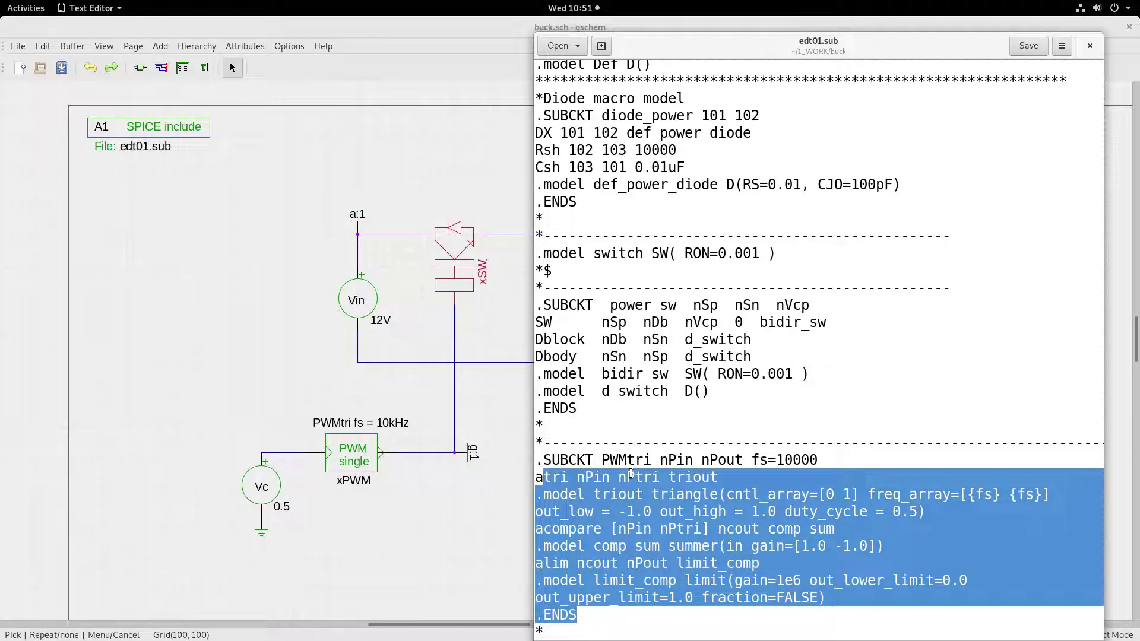
# - Highlight the fs parameter in the PWMtri subcircuit's header line and close edt01.sub
pyautogui.click(660, 462)
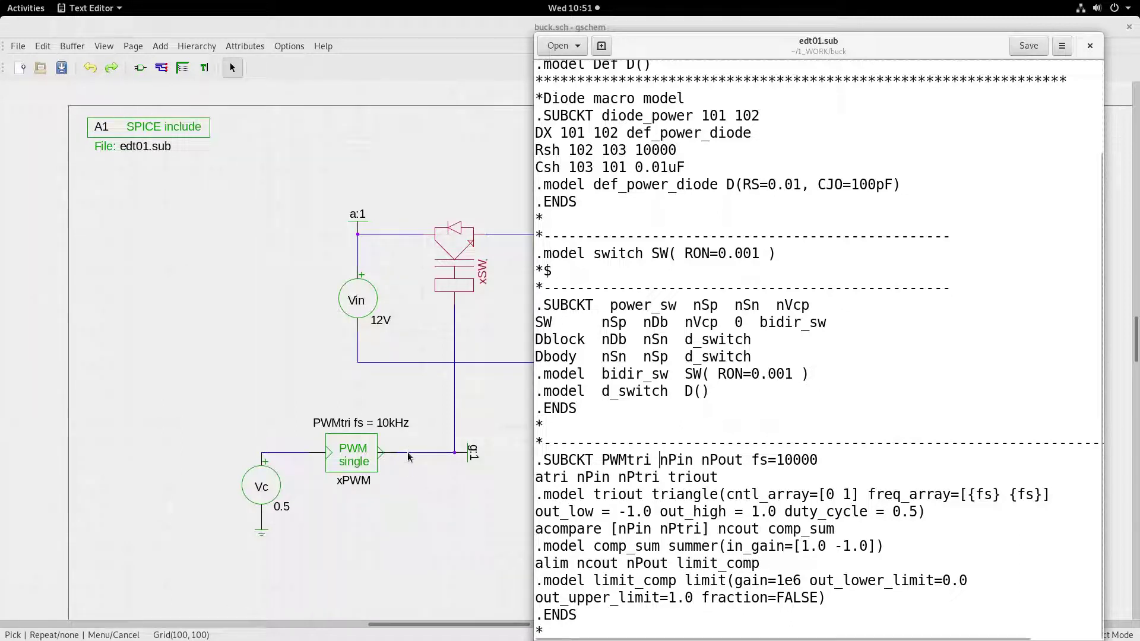
pyautogui.moveTo(818, 461); pyautogui.dragTo(748, 453)
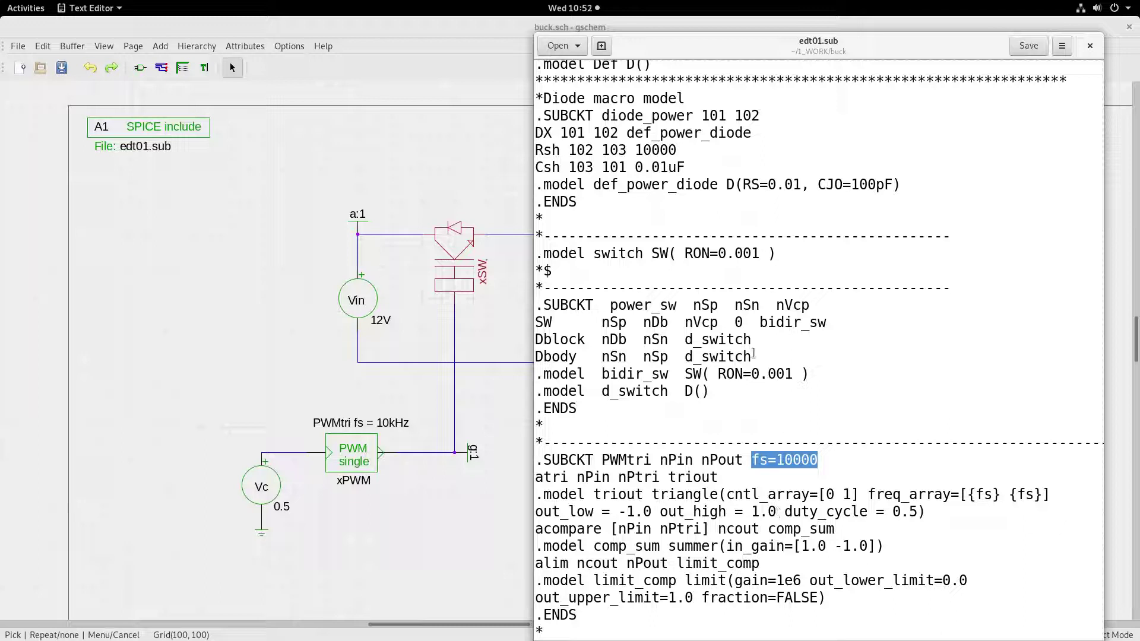
pyautogui.click(1090, 46)
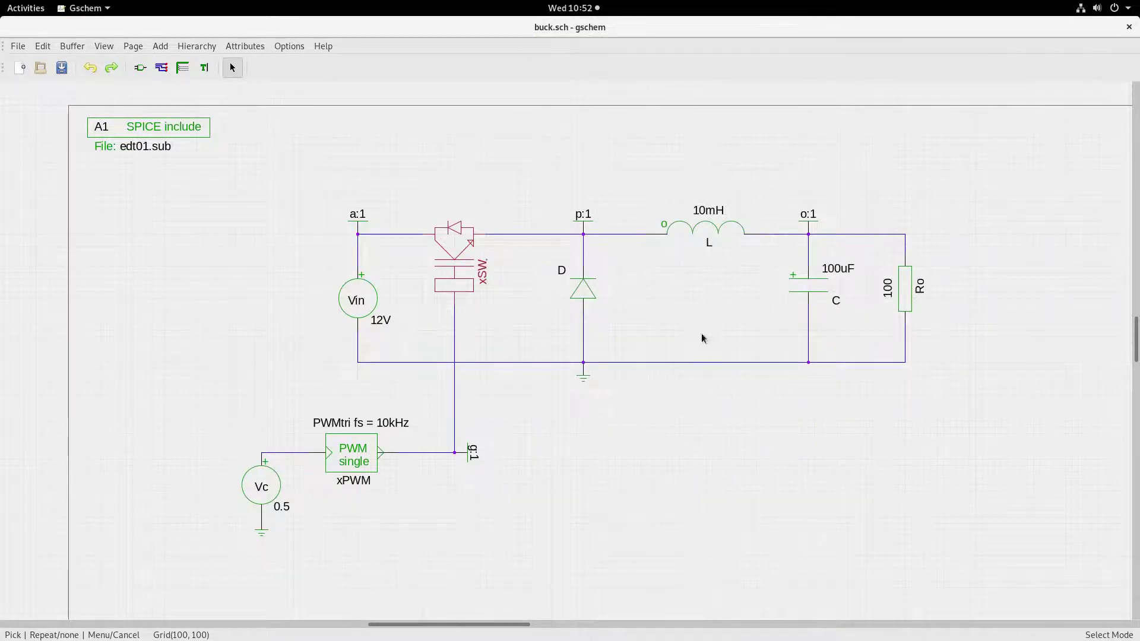
# - Inspect inductor L, capacitor C and the a, p and o net labels in the schematic by selecting them in turn
pyautogui.click(714, 213)
pyautogui.click(835, 285)
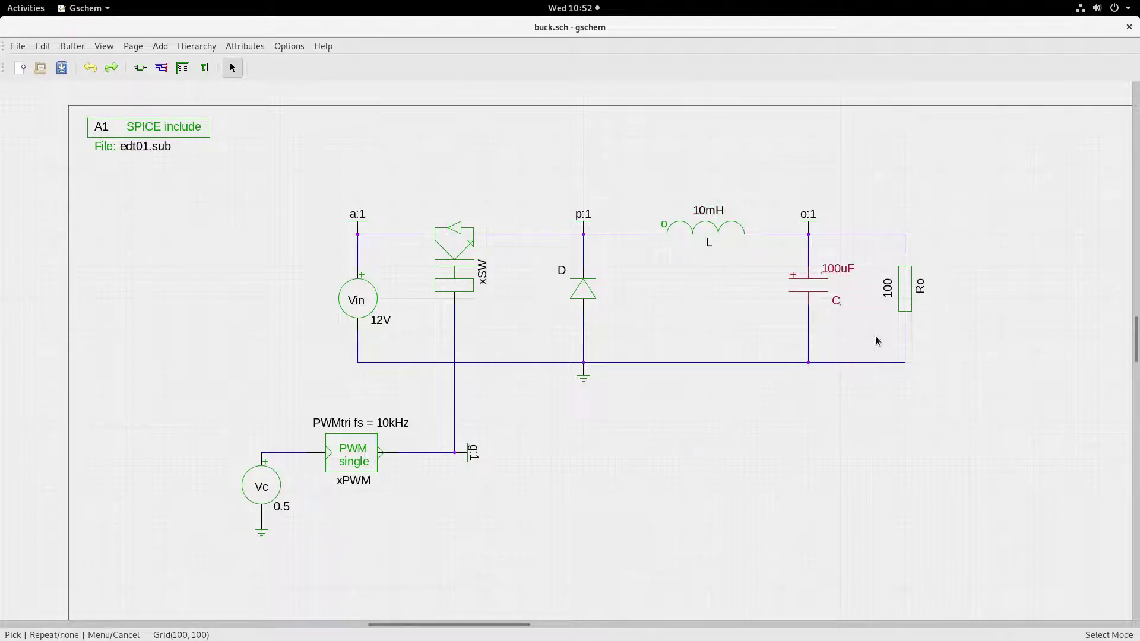
pyautogui.click(358, 220)
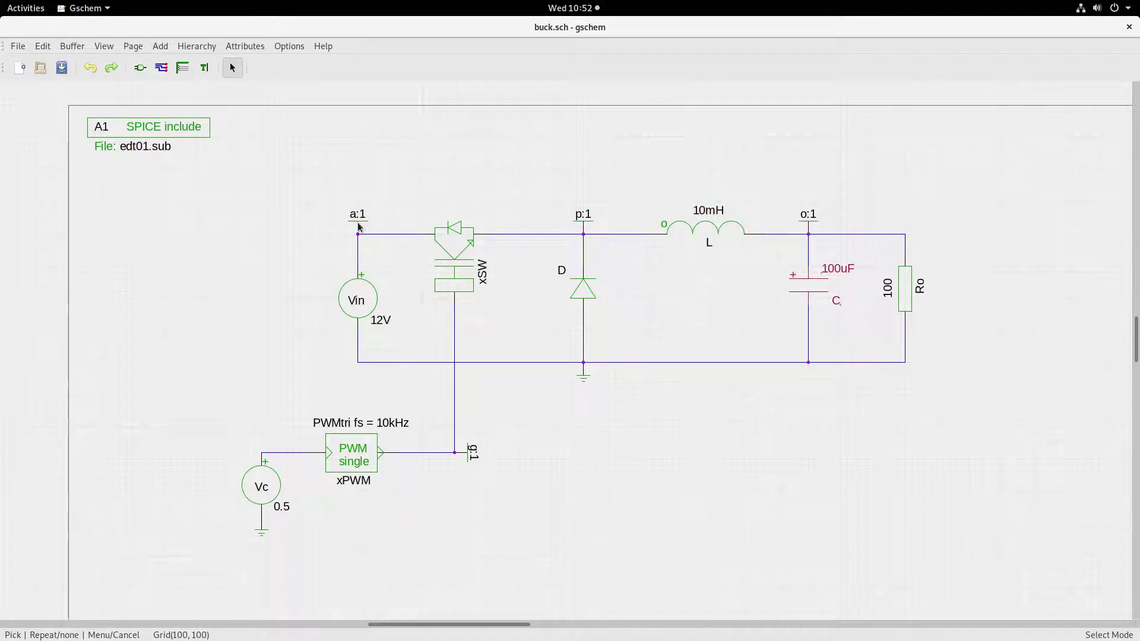
pyautogui.click(584, 226)
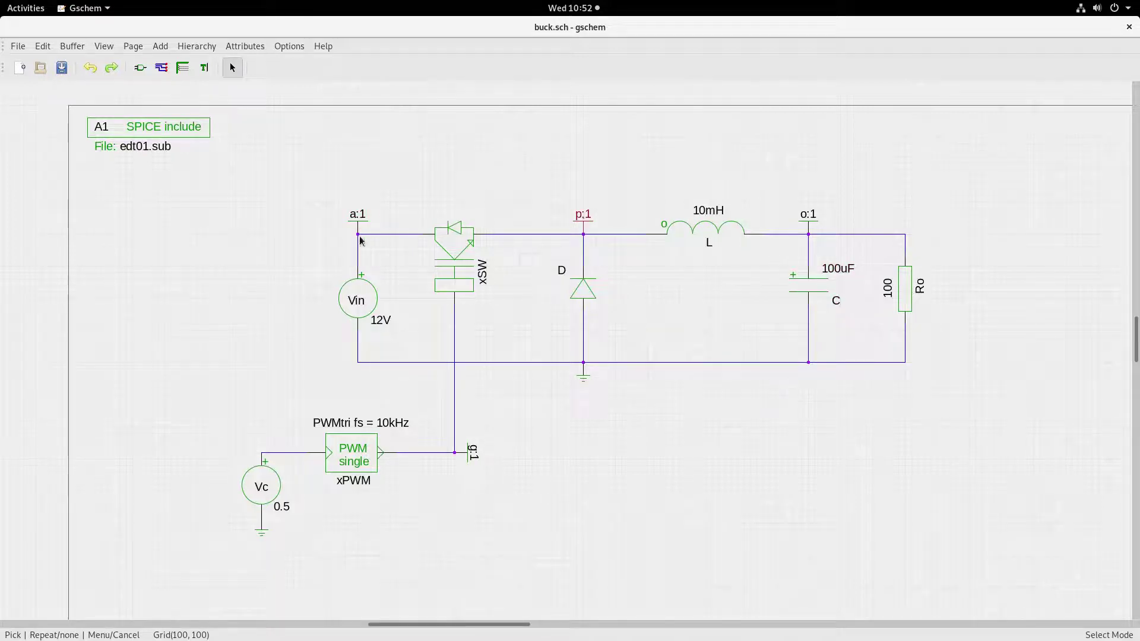
pyautogui.click(810, 227)
# - Try rotating the g net label at the PWM block's output
pyautogui.click(466, 455)
pyautogui.press('e')
pyautogui.press('r')
pyautogui.press('e')
pyautogui.press('r')
# - Switch to the buck folder in Files and open buck.cir in the text editor
pyautogui.click(814, 323)
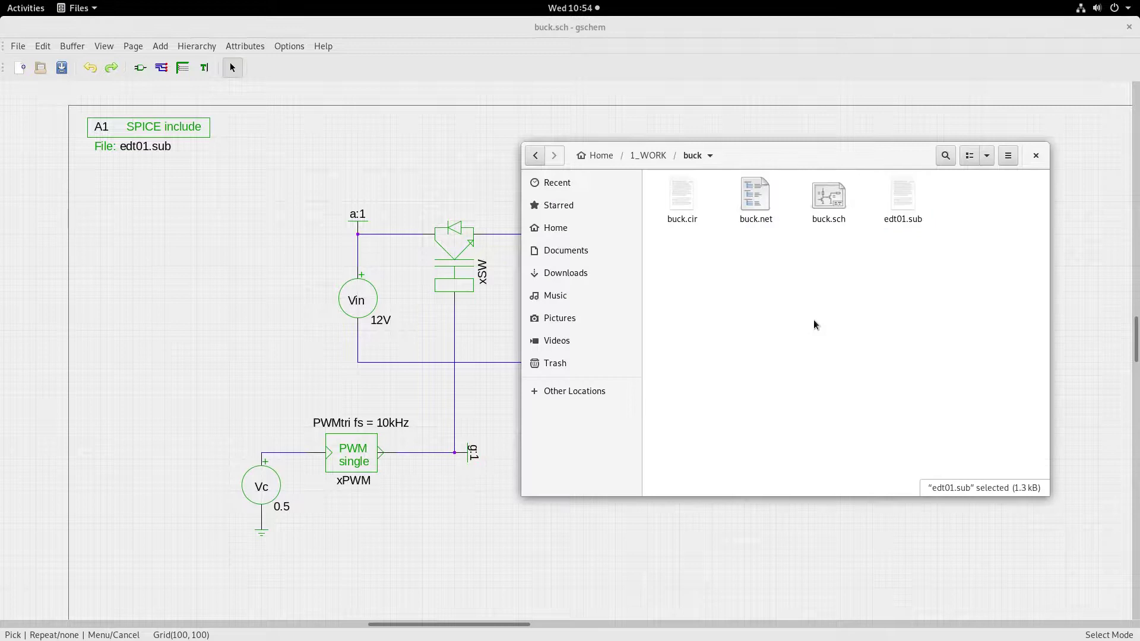
pyautogui.click(681, 194)
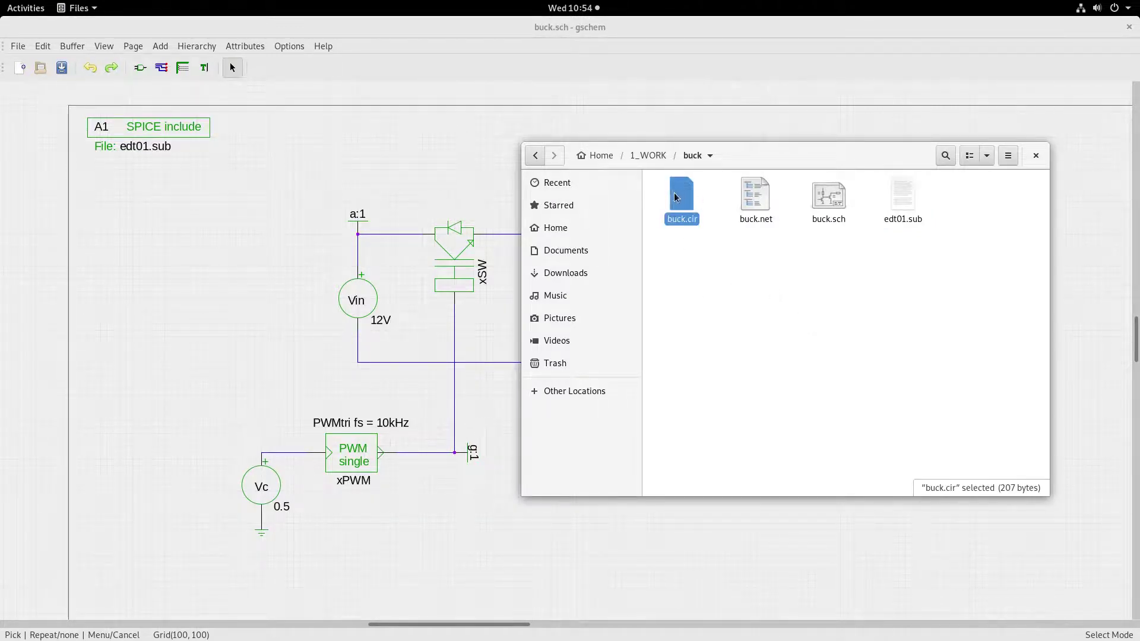
pyautogui.doubleClick(680, 196)
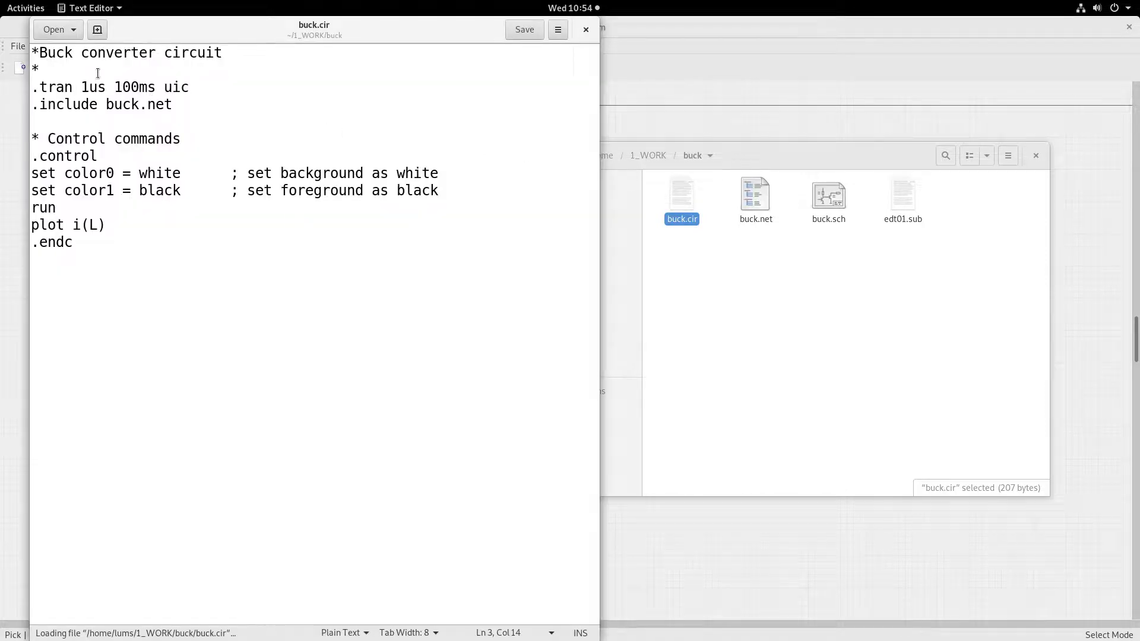
# - Review buck.cir's transient analysis, buck.net include, plot color settings, run and plot i(L) commands by highlighting them, and close the file
pyautogui.moveTo(38, 88); pyautogui.dragTo(72, 88)
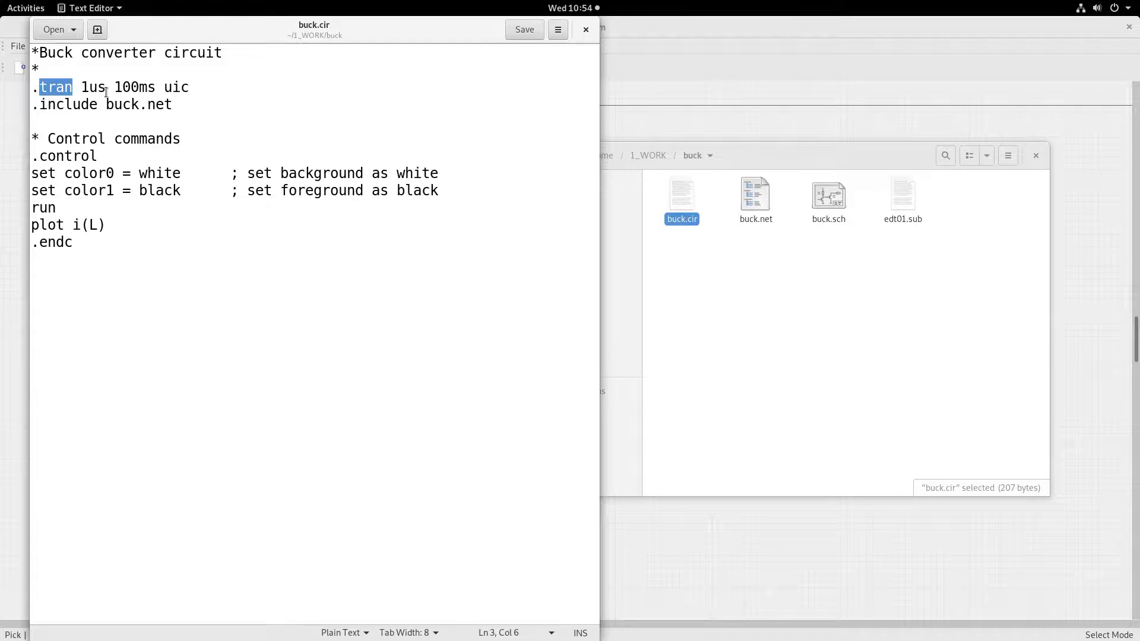
pyautogui.moveTo(112, 88); pyautogui.dragTo(155, 85)
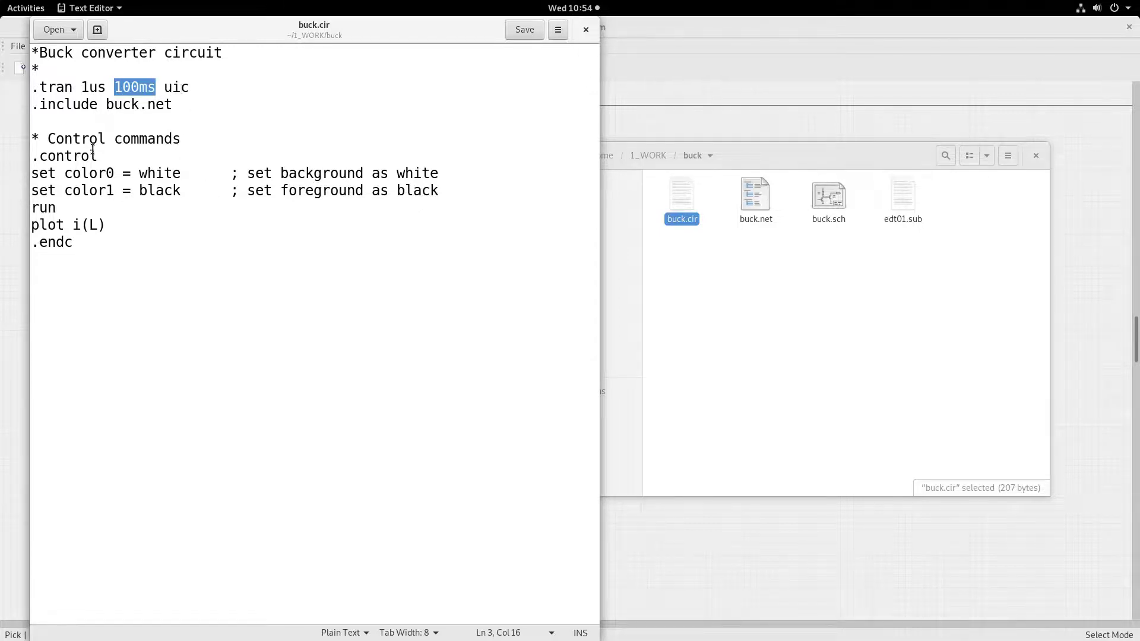
pyautogui.moveTo(172, 104); pyautogui.dragTo(106, 103)
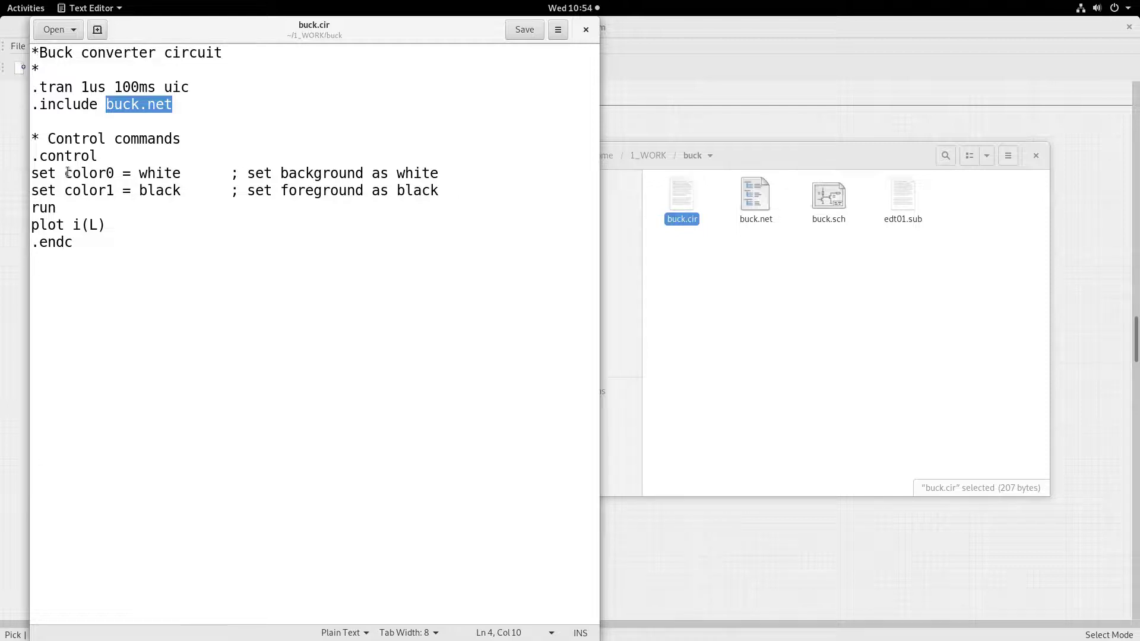
pyautogui.moveTo(32, 173); pyautogui.dragTo(178, 173)
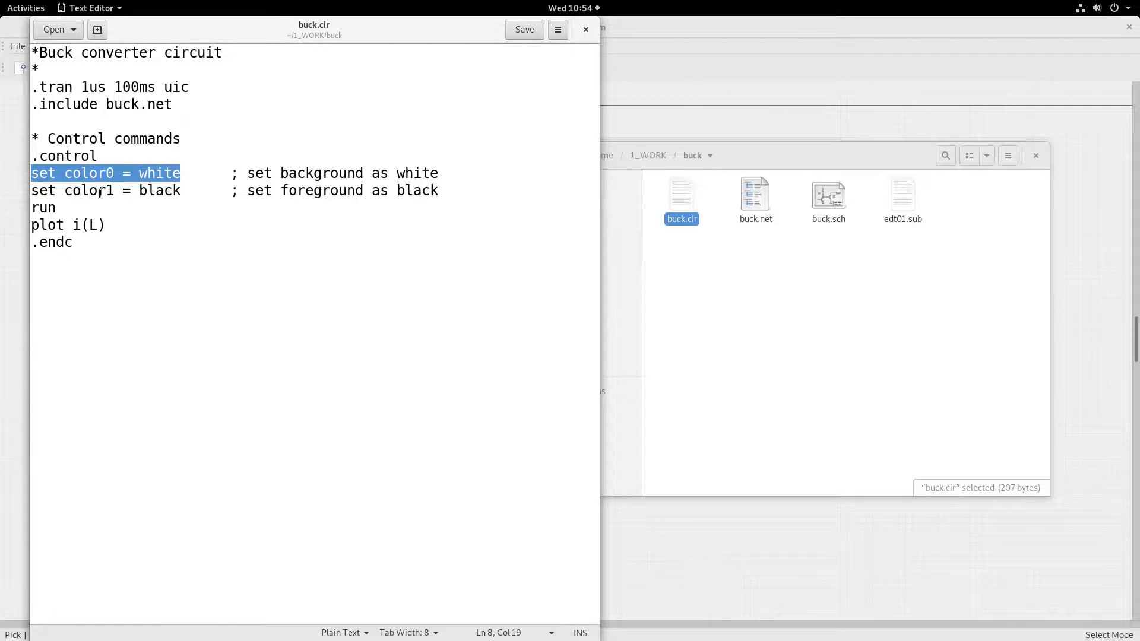
pyautogui.moveTo(33, 190); pyautogui.dragTo(176, 190)
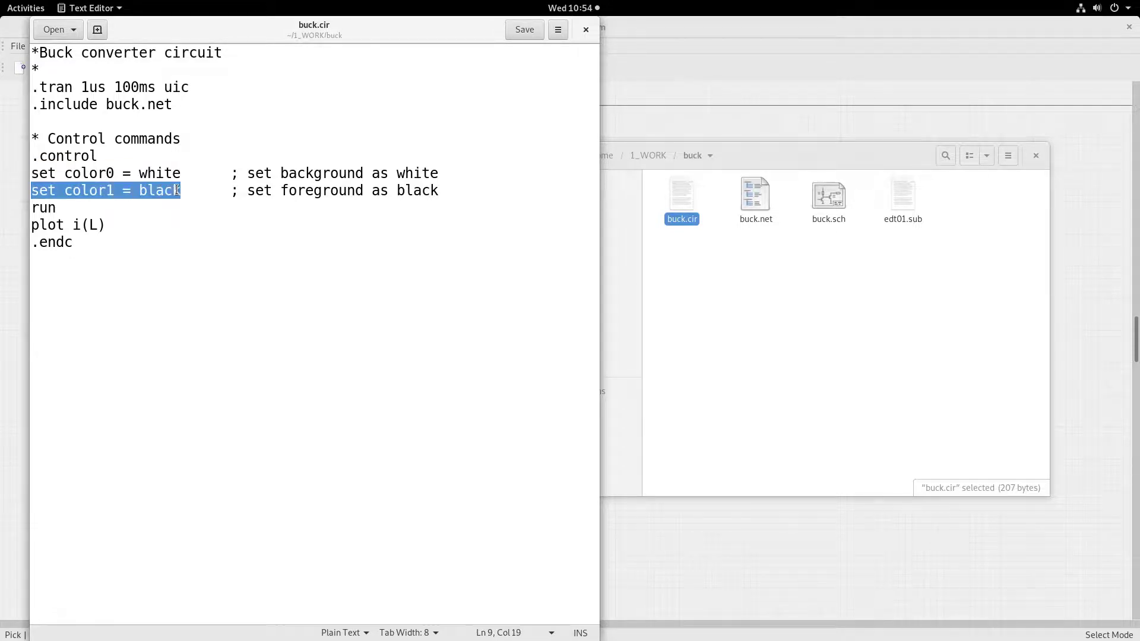
pyautogui.moveTo(57, 208); pyautogui.dragTo(33, 207)
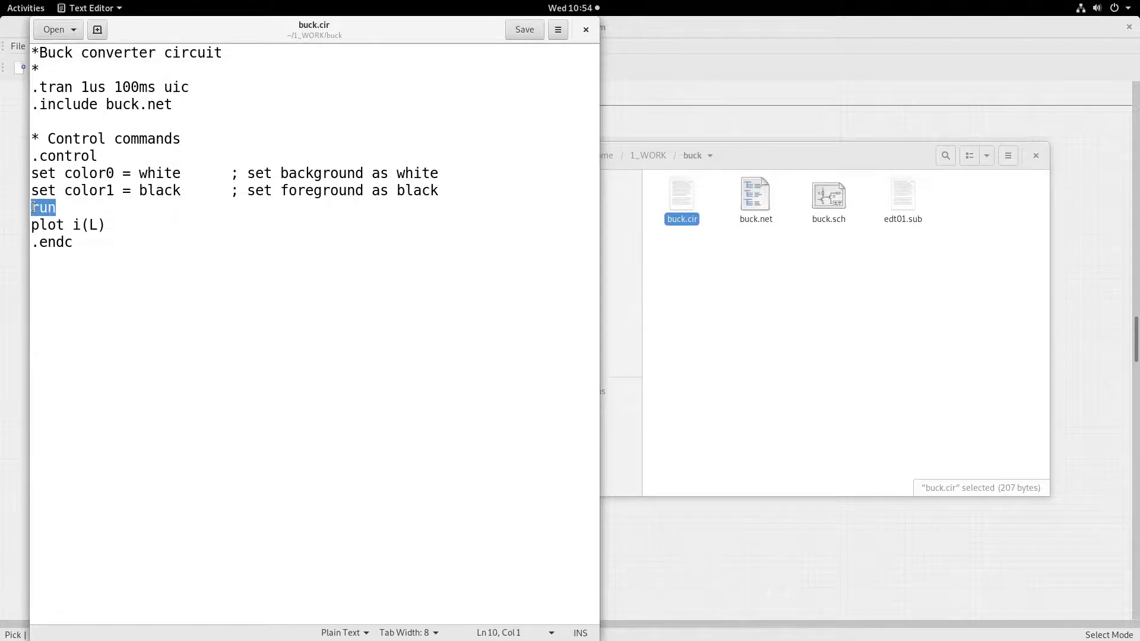
pyautogui.moveTo(108, 226); pyautogui.dragTo(75, 226)
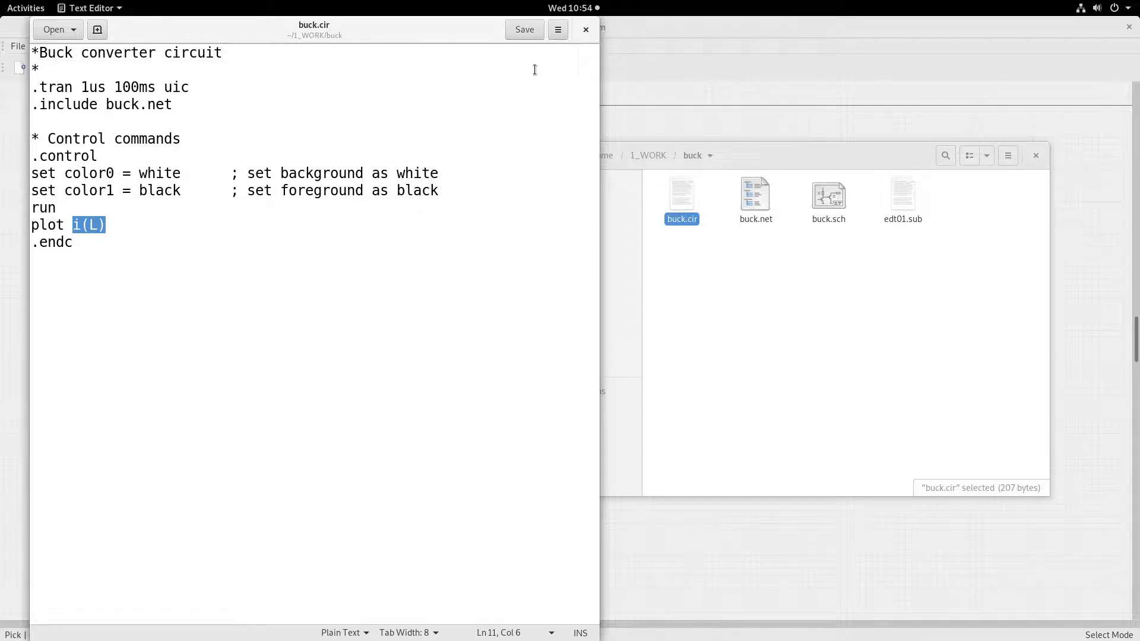
pyautogui.click(585, 31)
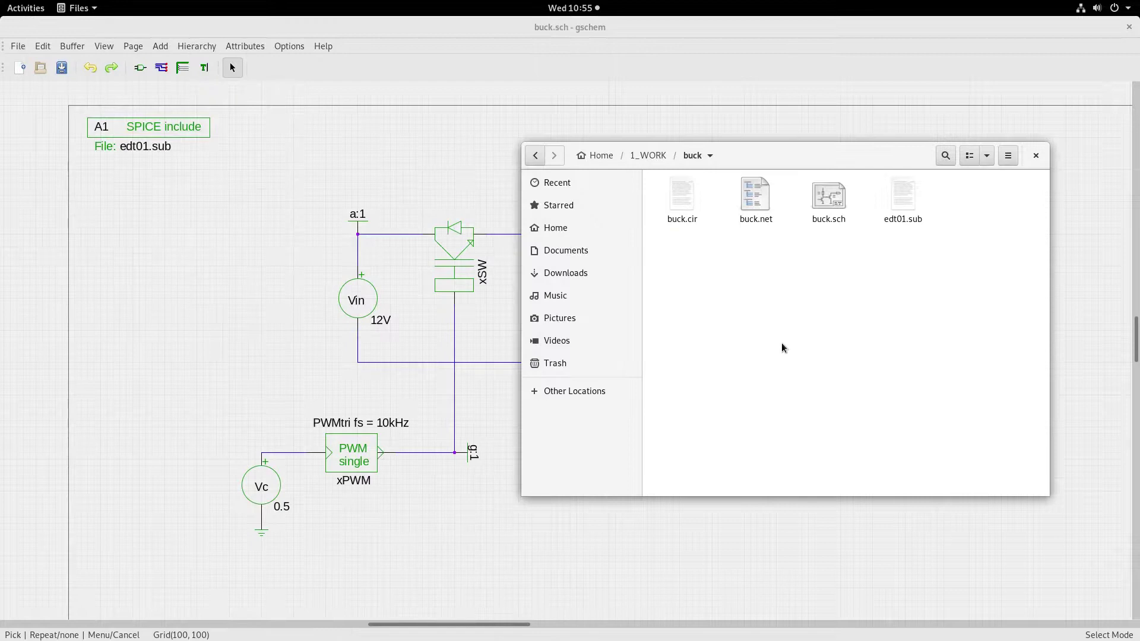
# - Permanently delete buck.net from the buck folder
pyautogui.click(758, 208)
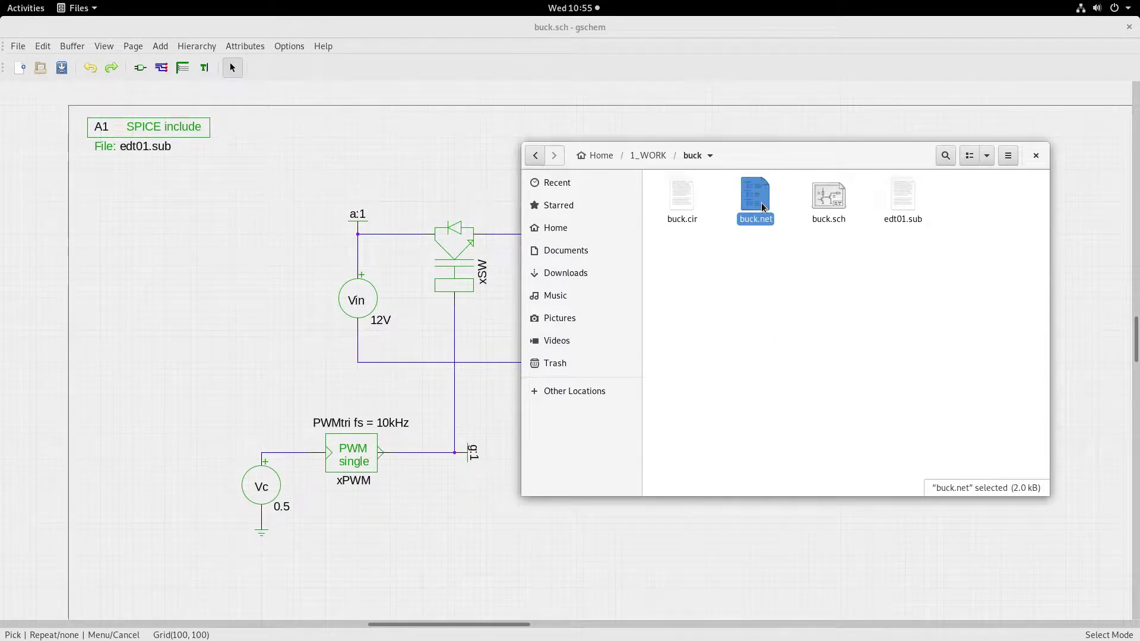
pyautogui.hotkey('shift', 'Delete')
pyautogui.click(868, 350)
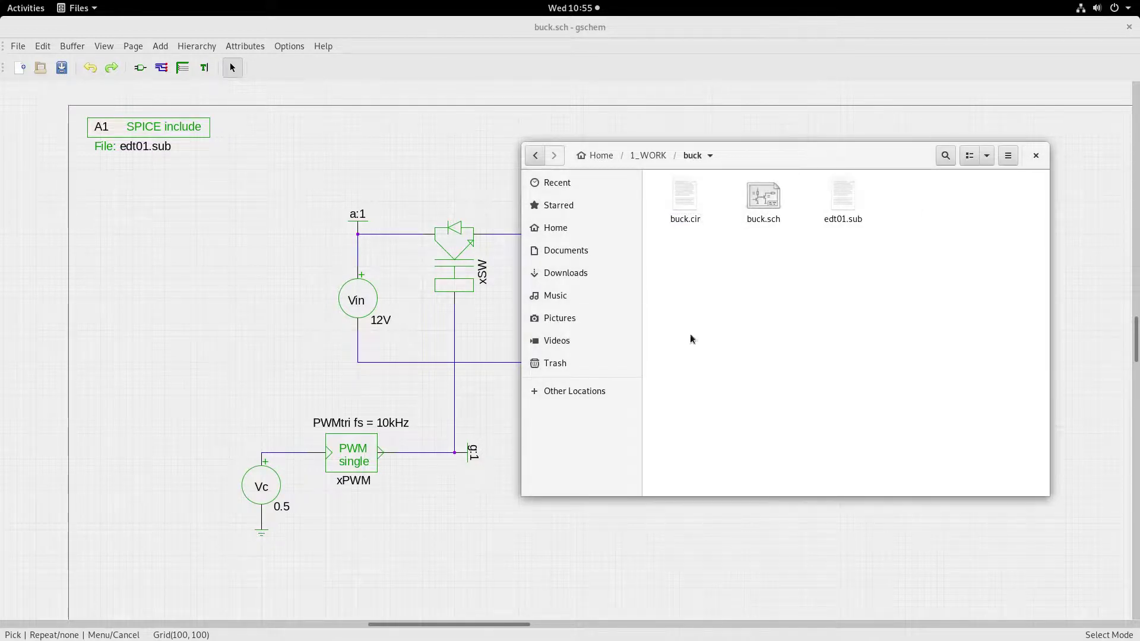
# - Switch to Terminal, change to the 1_WORK directory and list its contents
pyautogui.moveTo(3, 11)
pyautogui.click(246, 198)
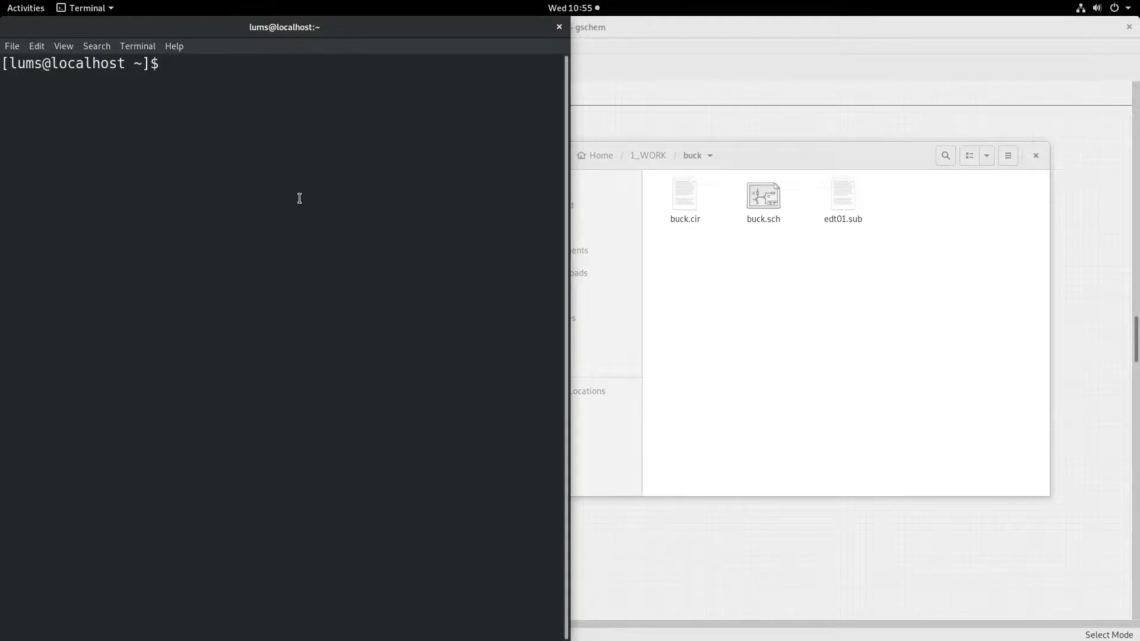
pyautogui.write('cd 1_W')
pyautogui.press('Tab')
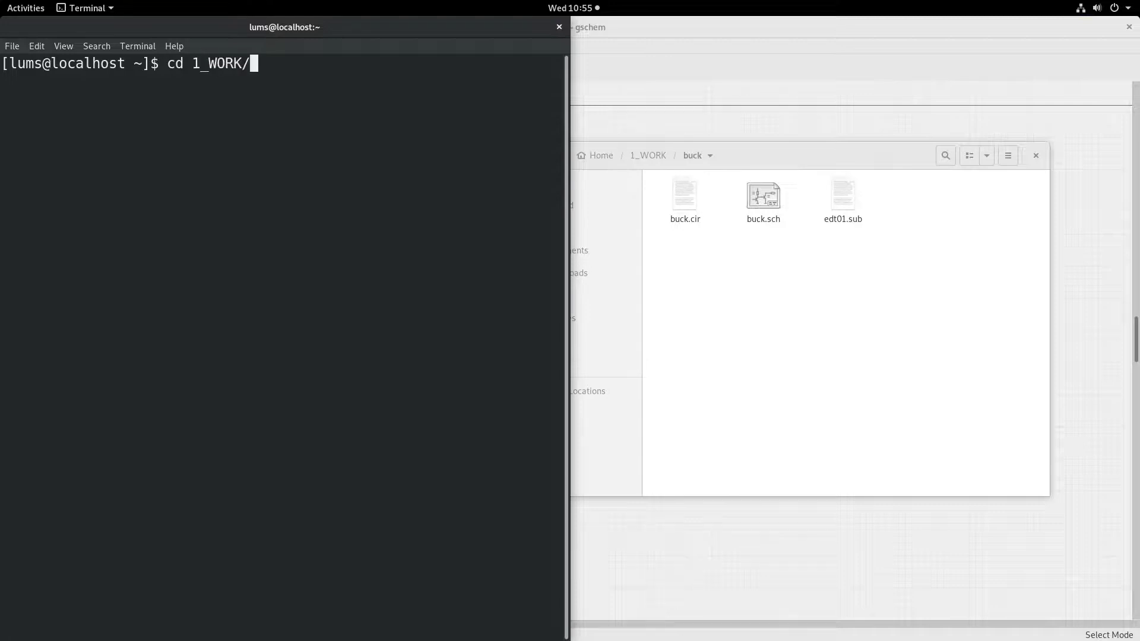
pyautogui.press('Return')
pyautogui.write('ls')
pyautogui.press('Return')
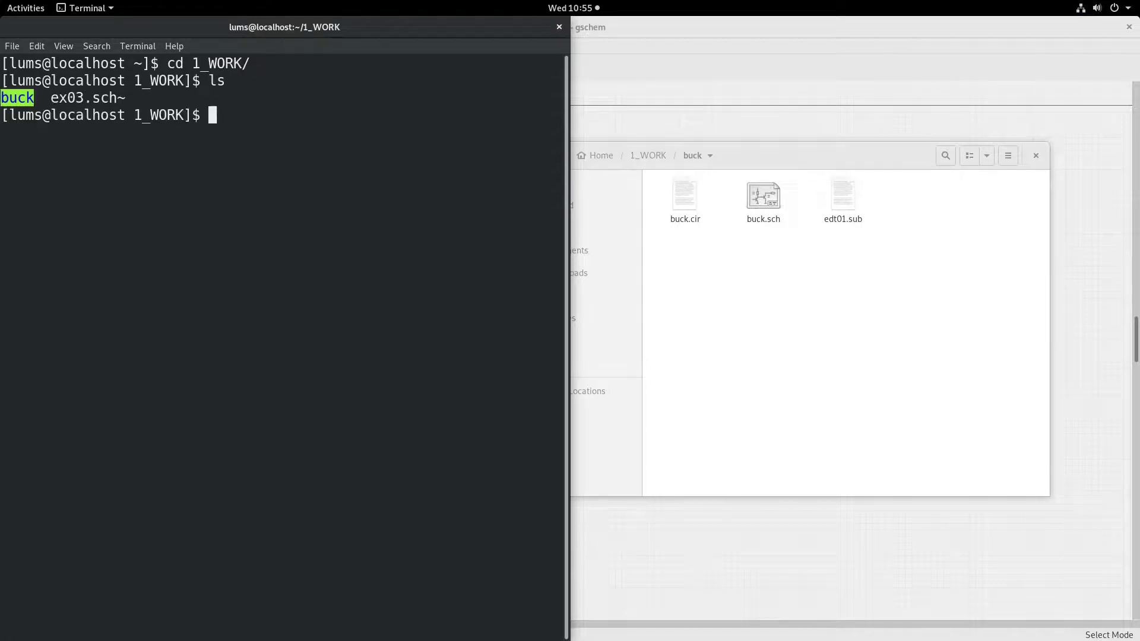
# - Change to the buck subdirectory and list its files
pyautogui.write('cd buc')
pyautogui.press('Tab')
pyautogui.press('Return')
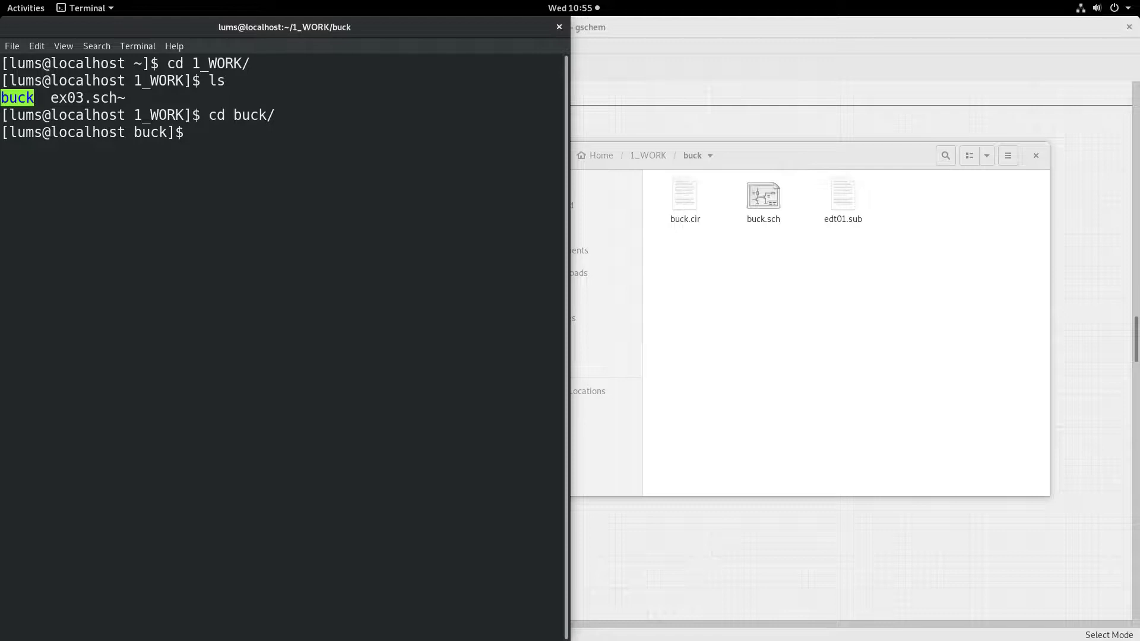
pyautogui.write('ls')
pyautogui.press('Return')
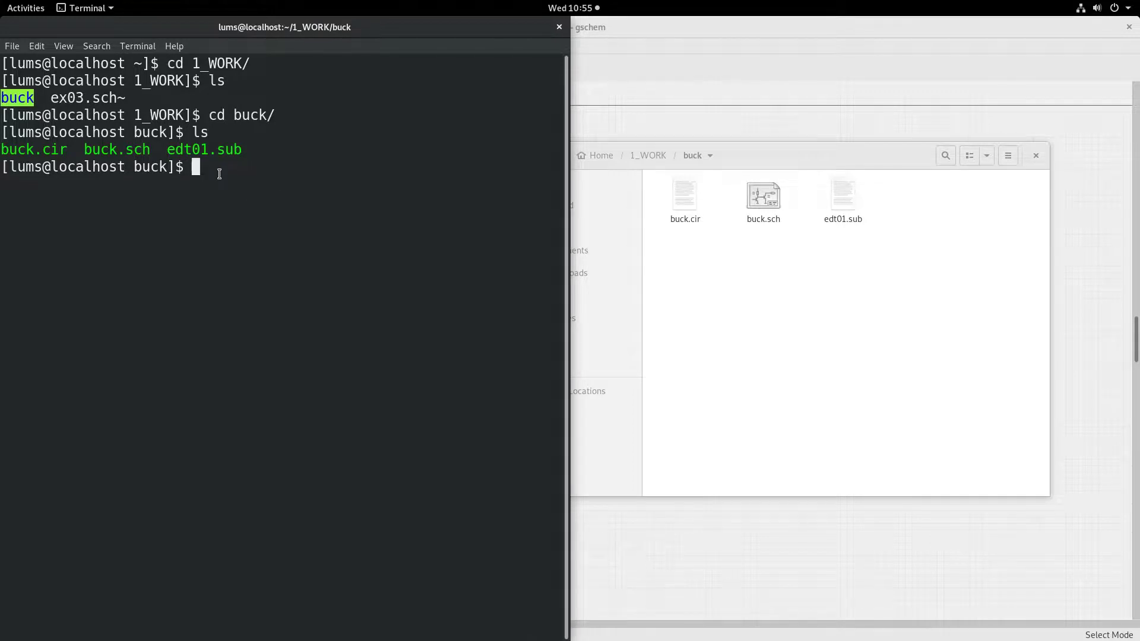
# - Run the simulation script ~/bin/runsim on the buck project
pyautogui.write('~/b')
pyautogui.write('/')
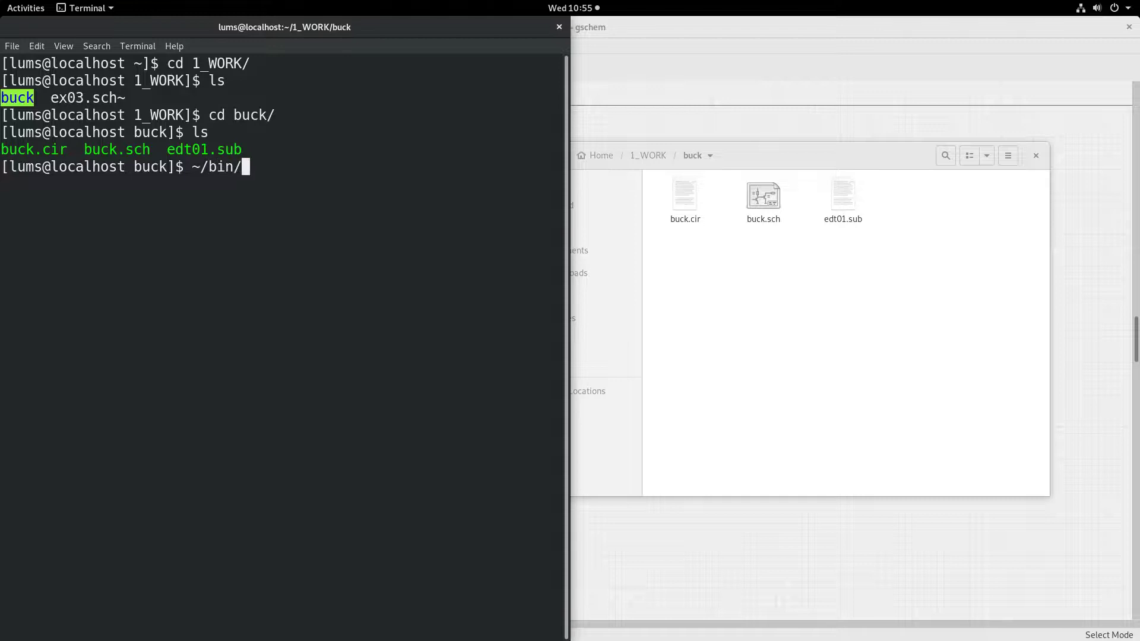
pyautogui.write('runsim')
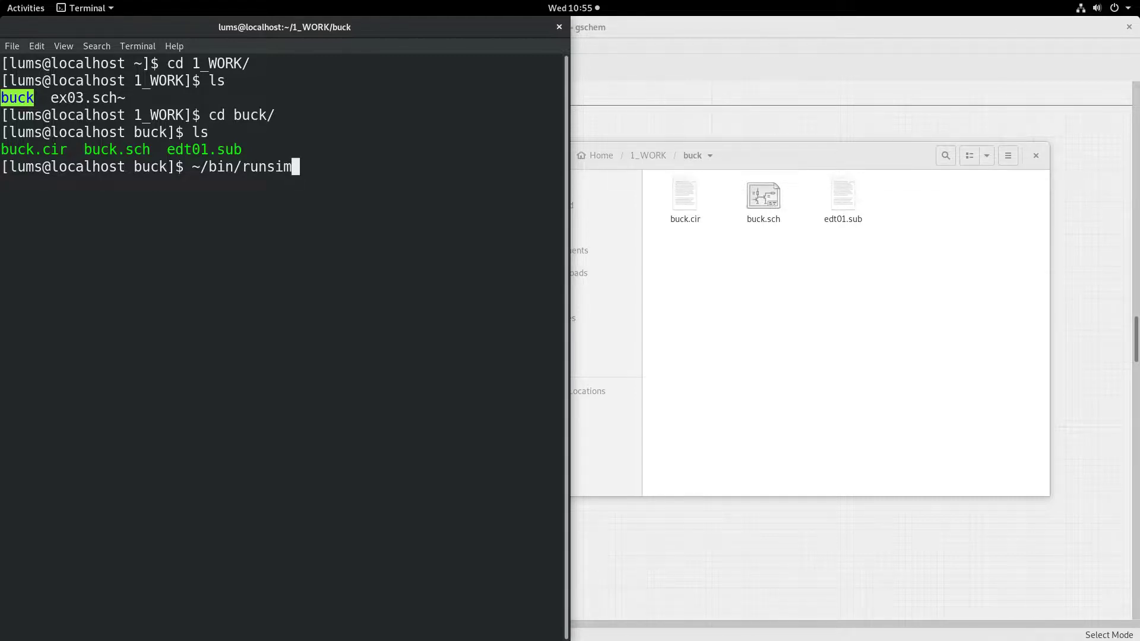
pyautogui.write('buck')
pyautogui.press('Return')
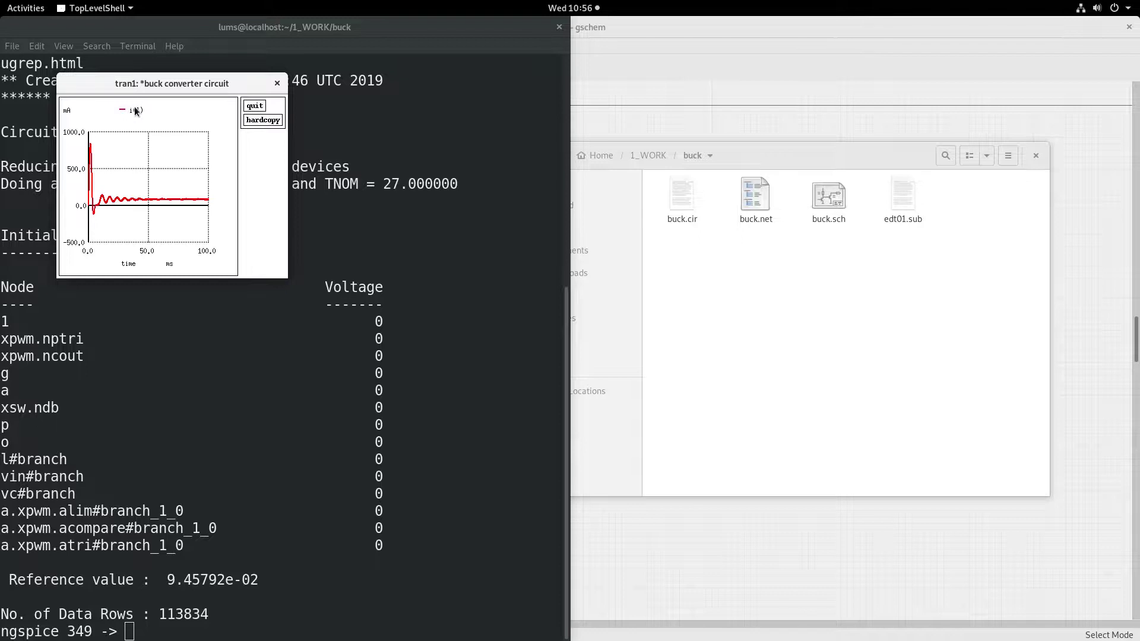
# - Maximize the i(L) plot, zoom in on the steady-state ripple from about 78.22 to 78.60 ms and maximize the zoomed plot
pyautogui.doubleClick(114, 84)
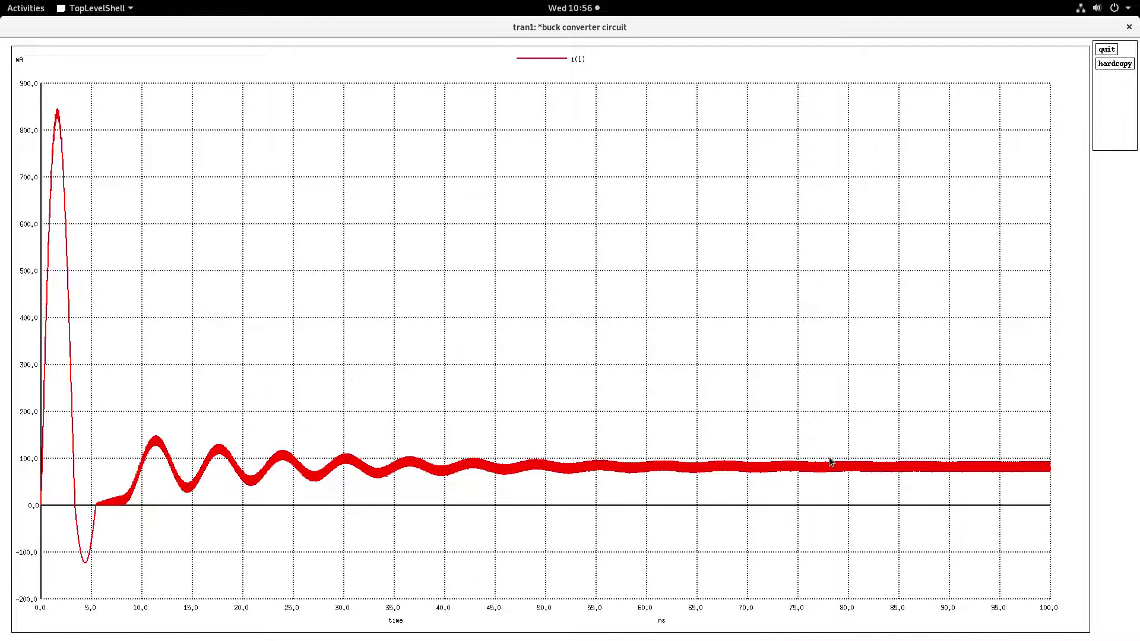
pyautogui.moveTo(831, 458); pyautogui.dragTo(834, 518)
pyautogui.moveTo(834, 517); pyautogui.dragTo(834, 519)
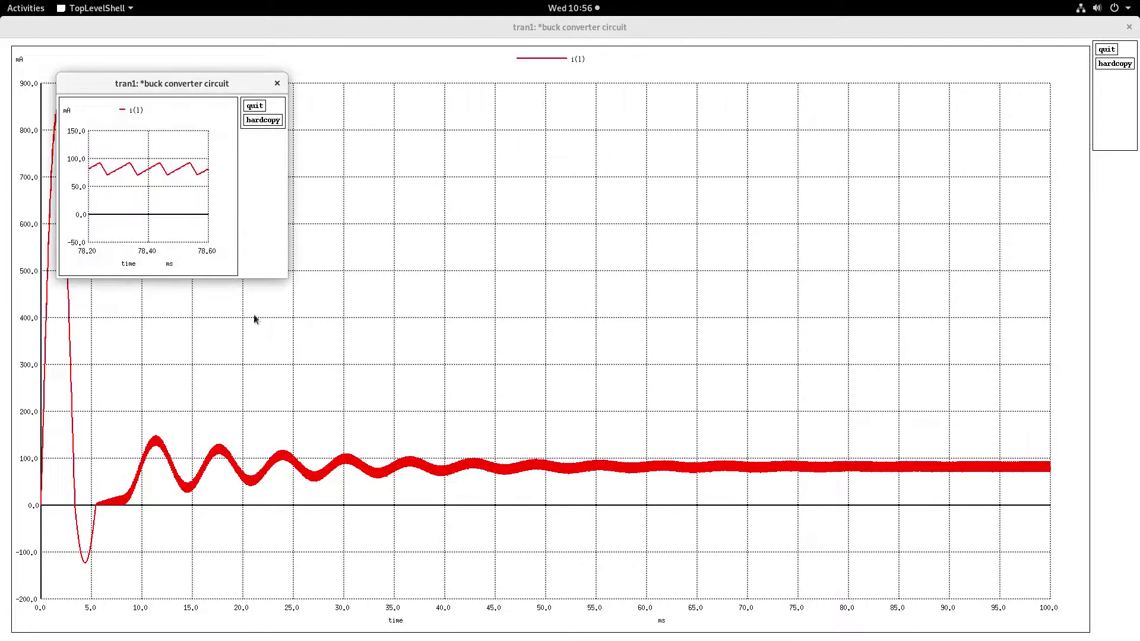
pyautogui.doubleClick(153, 84)
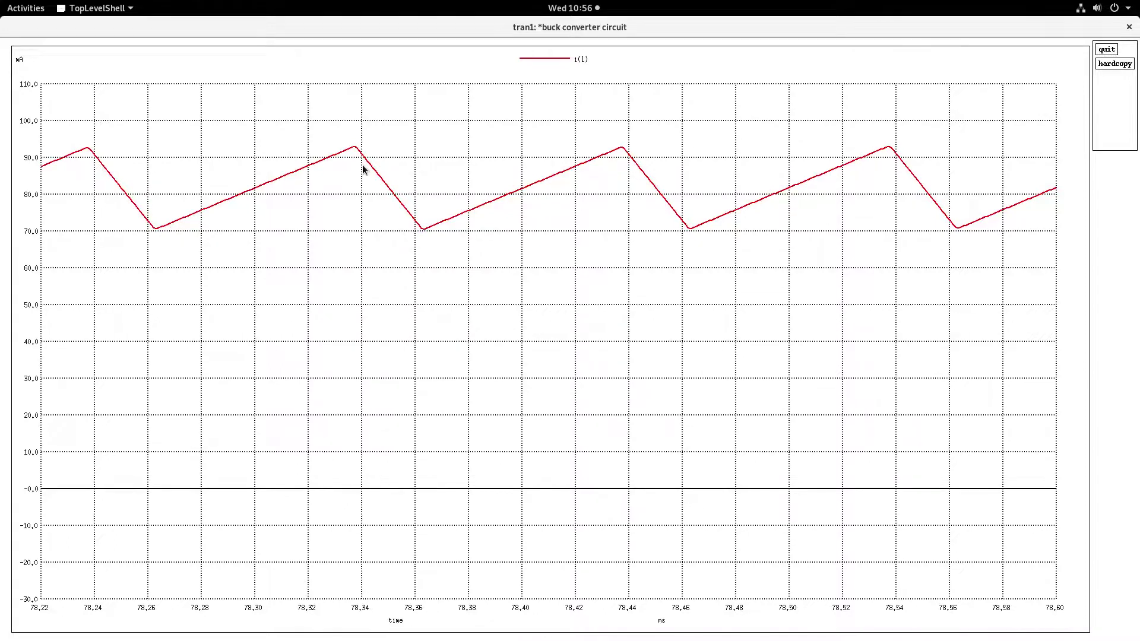
# - Switch back to the ngspice prompt in Terminal and plot v(p) together with i(L)*100
pyautogui.hotkey('alt', 'Tab')
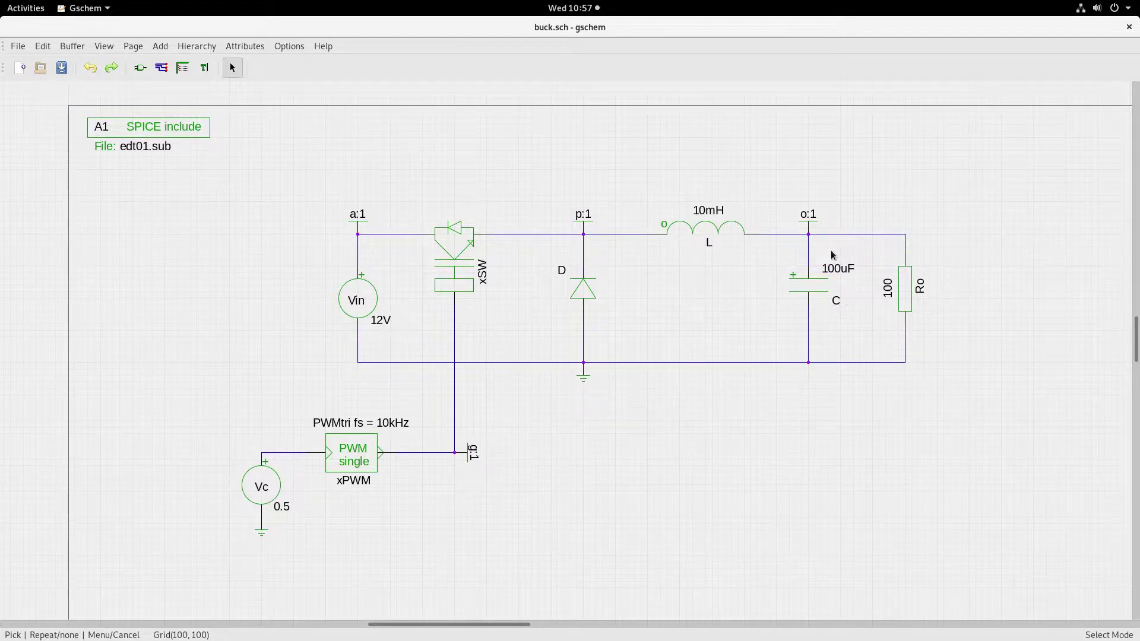
pyautogui.moveTo(2, 2)
pyautogui.click(357, 226)
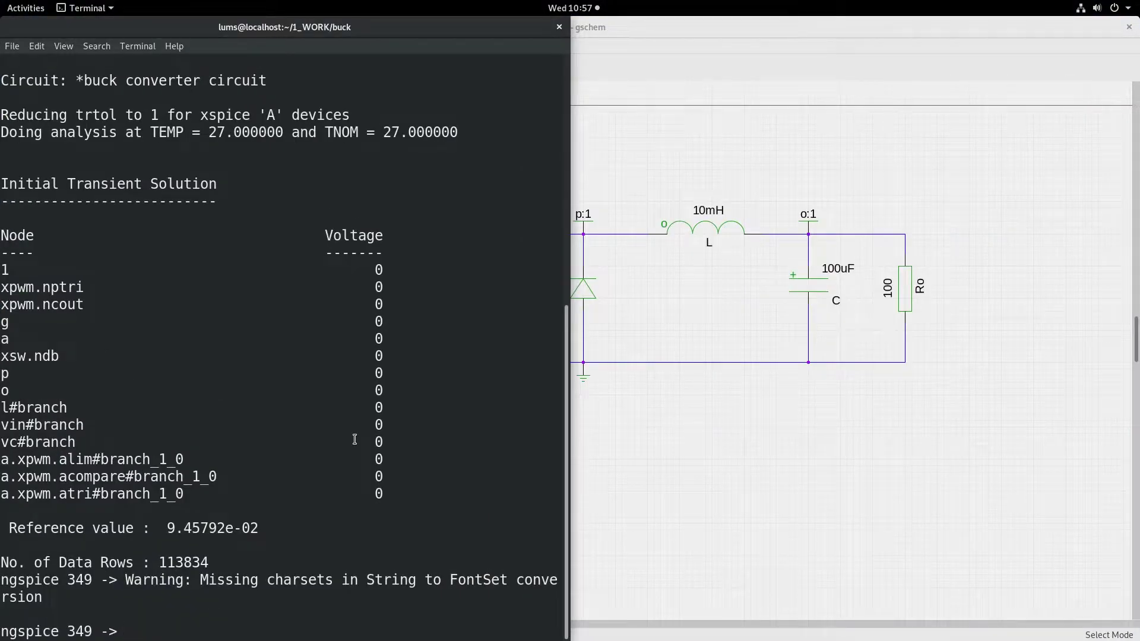
pyautogui.write('plot v(p) i(L')
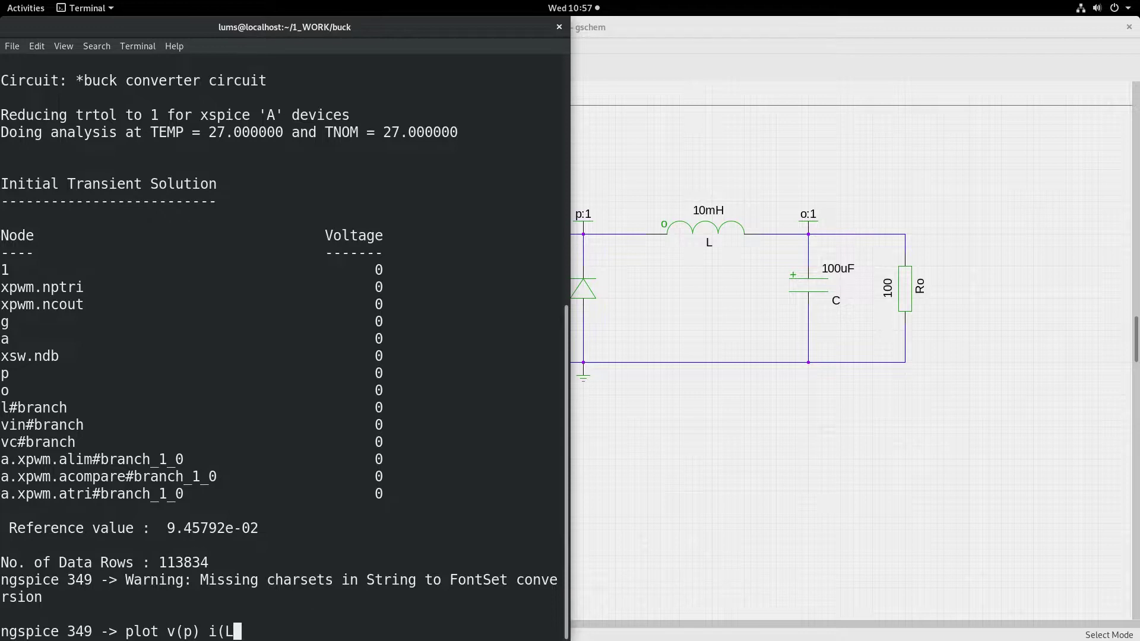
pyautogui.write(')*100')
pyautogui.press('Return')
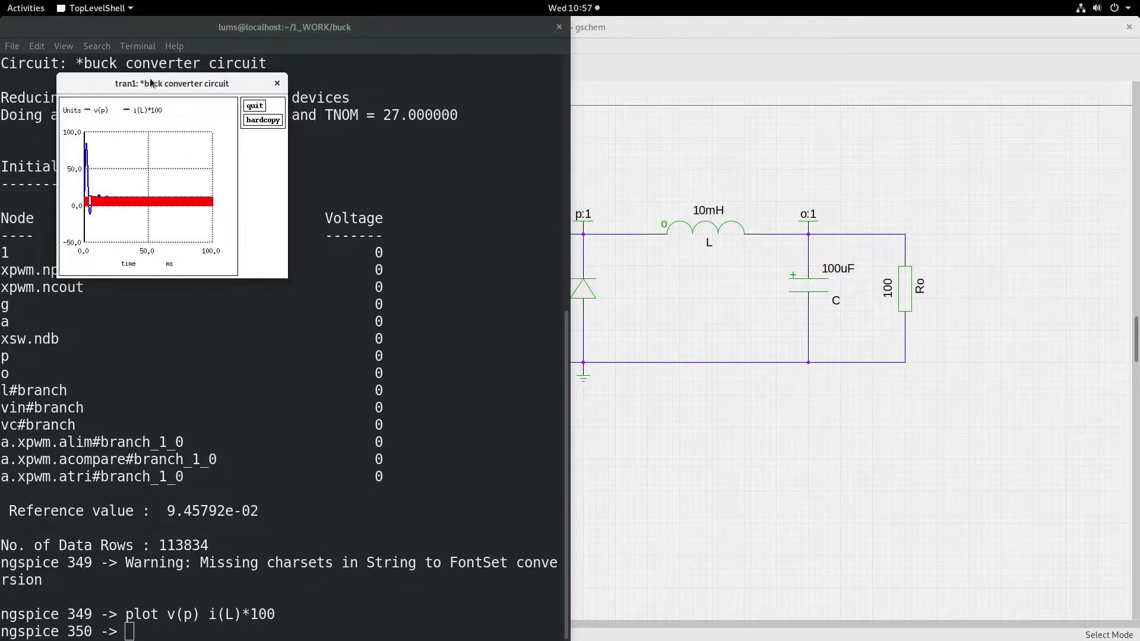
# - Maximize the v(p) and i(L)*100 plot, zoom in on about 74.80 to 75.50 ms and maximize the zoomed plot
pyautogui.doubleClick(152, 83)
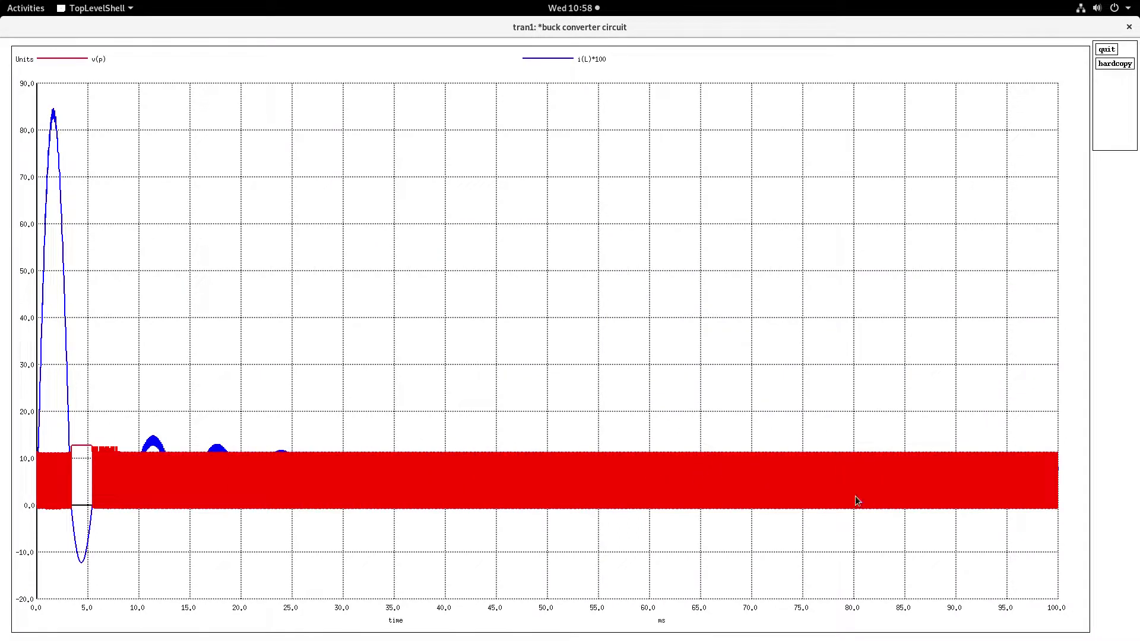
pyautogui.moveTo(801, 447)
pyautogui.mouseDown()
pyautogui.moveTo(819, 464)
pyautogui.moveTo(808, 516)
pyautogui.mouseUp()
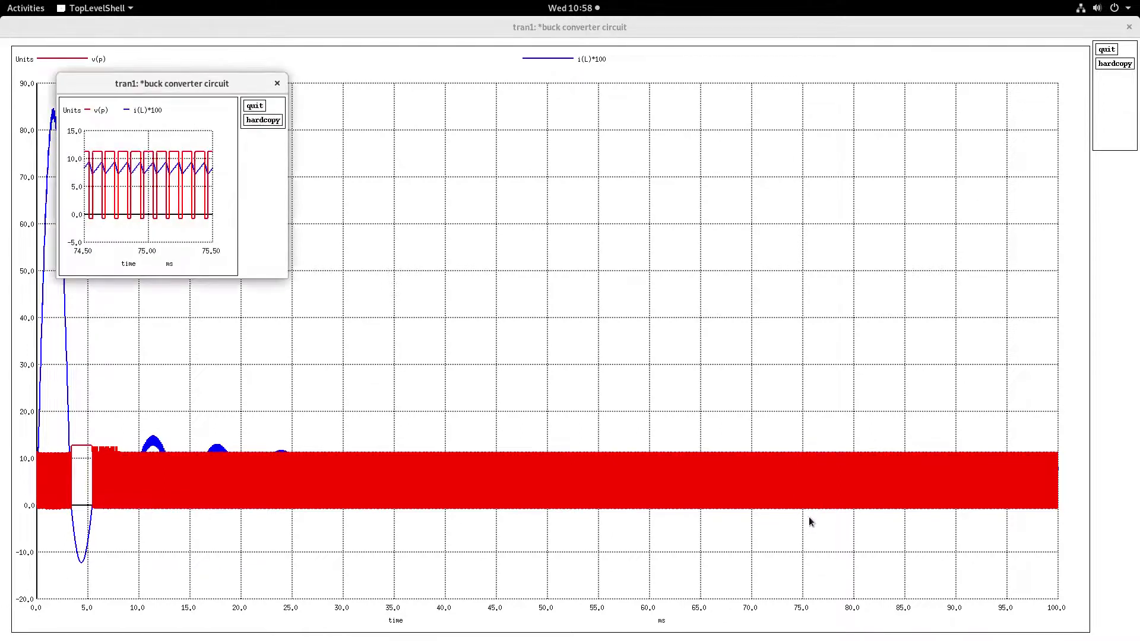
pyautogui.doubleClick(194, 80)
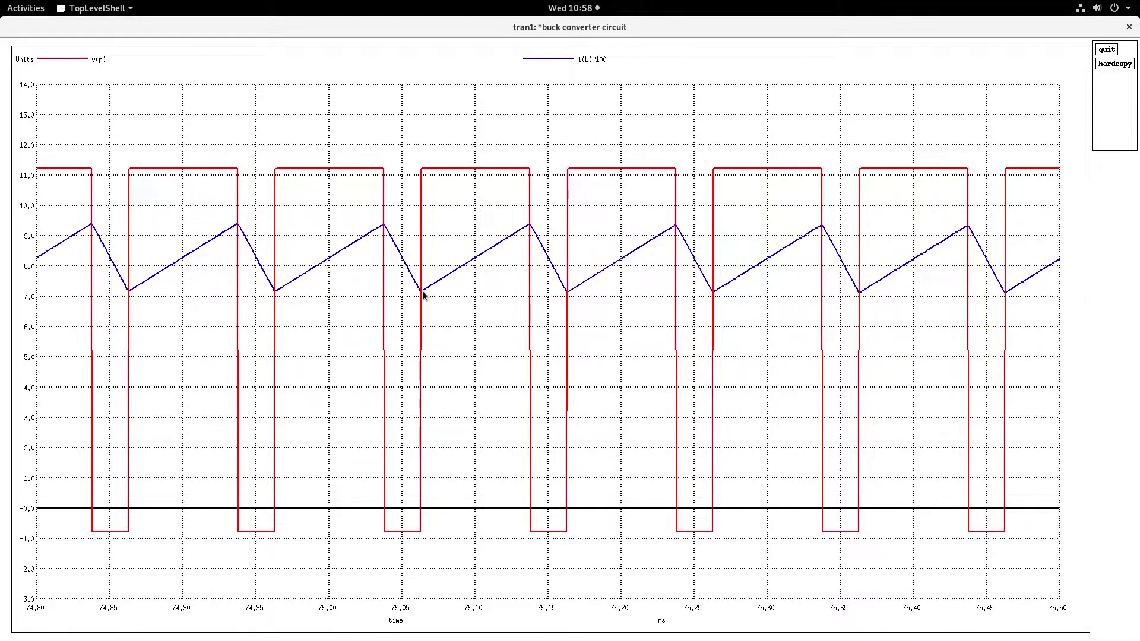
# - Compare the buck.sch schematic with the zoomed v(p) and i(L)*100 waveforms by switching between the two windows
pyautogui.hotkey('alt', 'Tab')
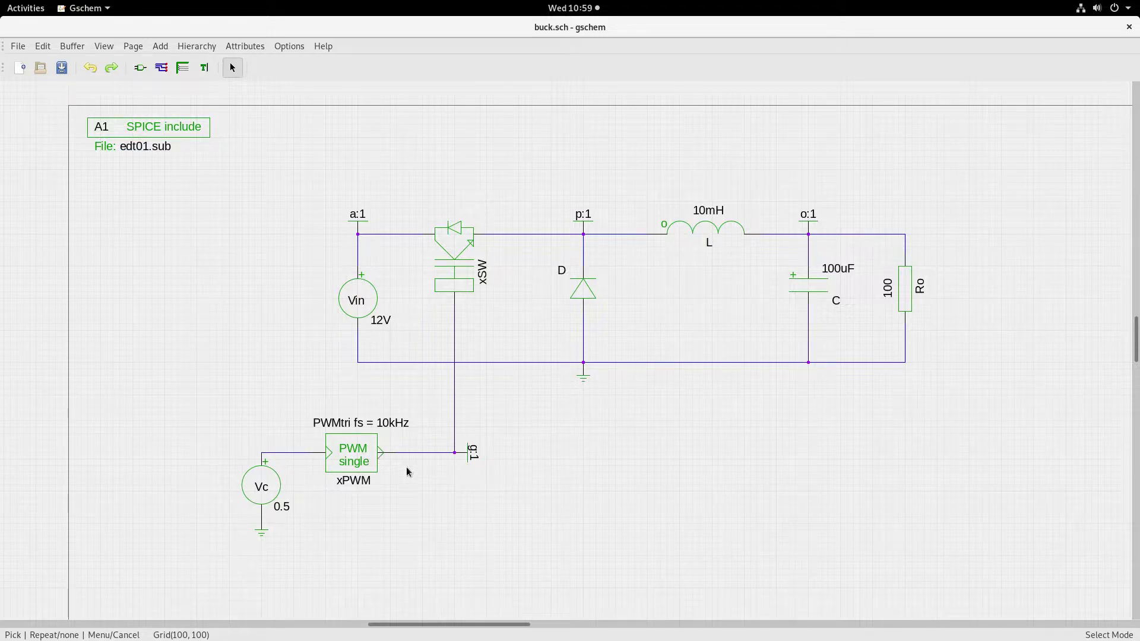
pyautogui.press('super')
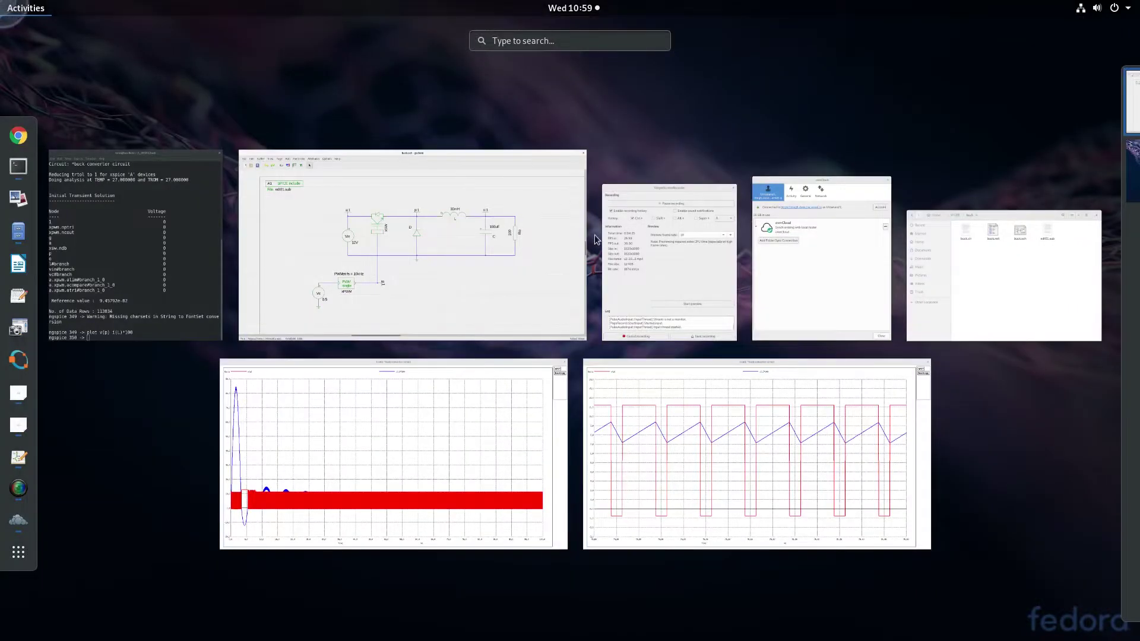
pyautogui.click(700, 428)
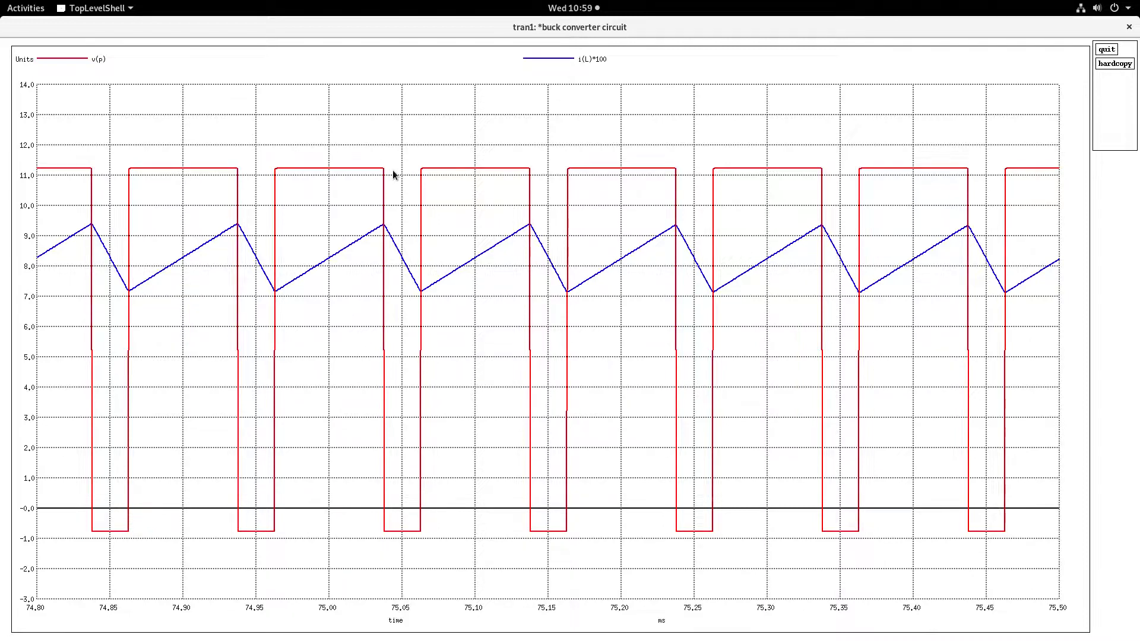
pyautogui.hotkey('alt', 'Tab')
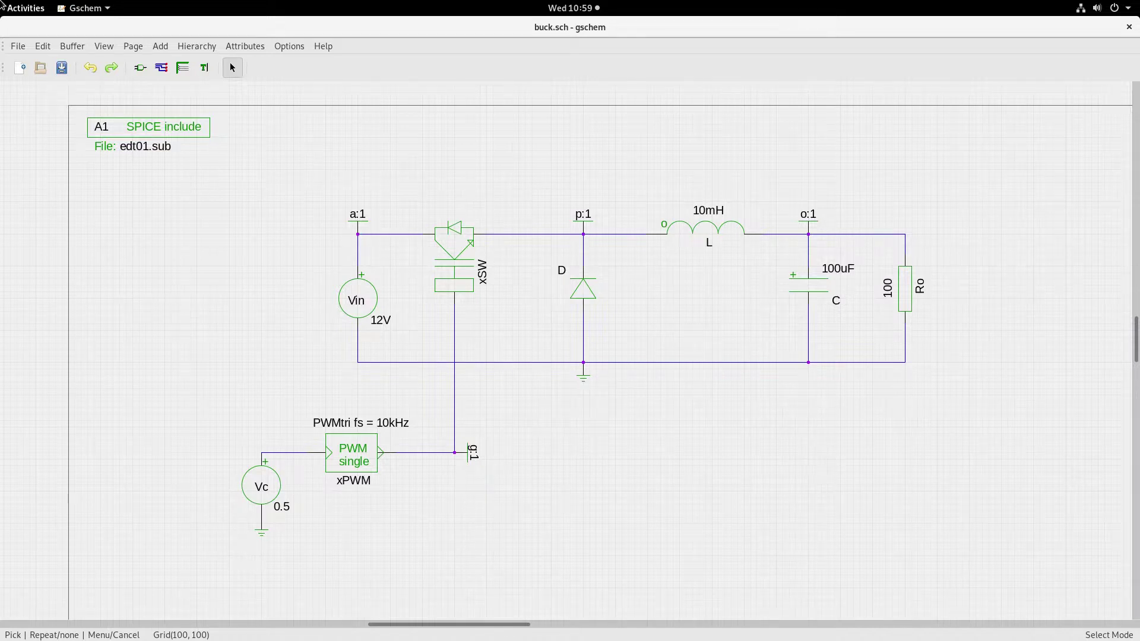
# - Switch back to the ngspice prompt in Terminal and plot the negated input current, -i(vin)
pyautogui.moveTo(1, 2)
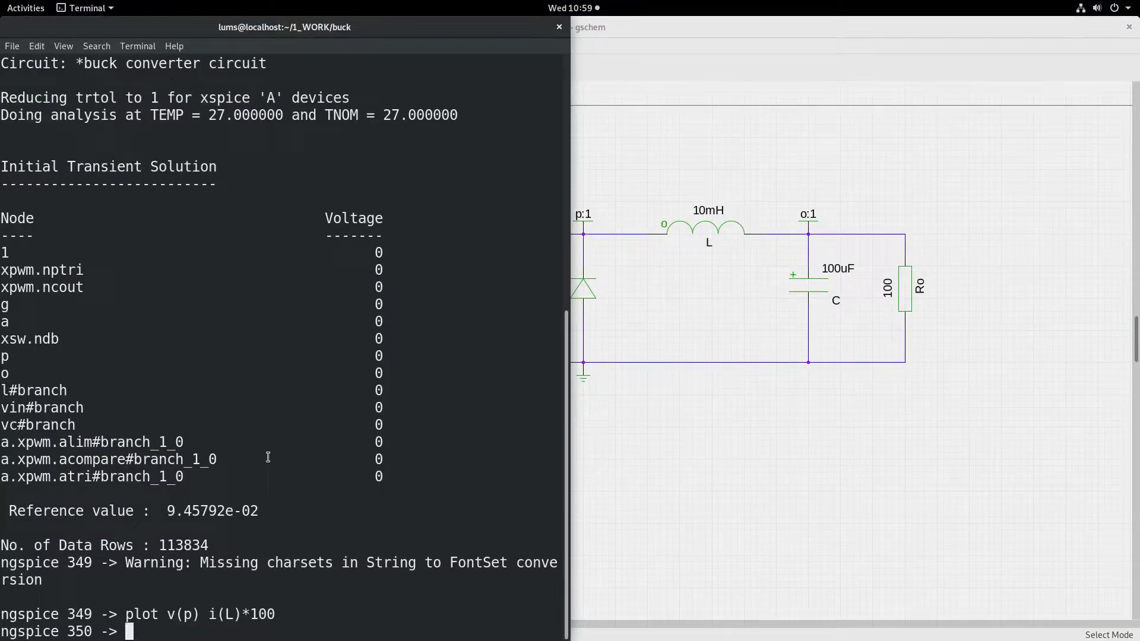
pyautogui.write('plot i(vin)')
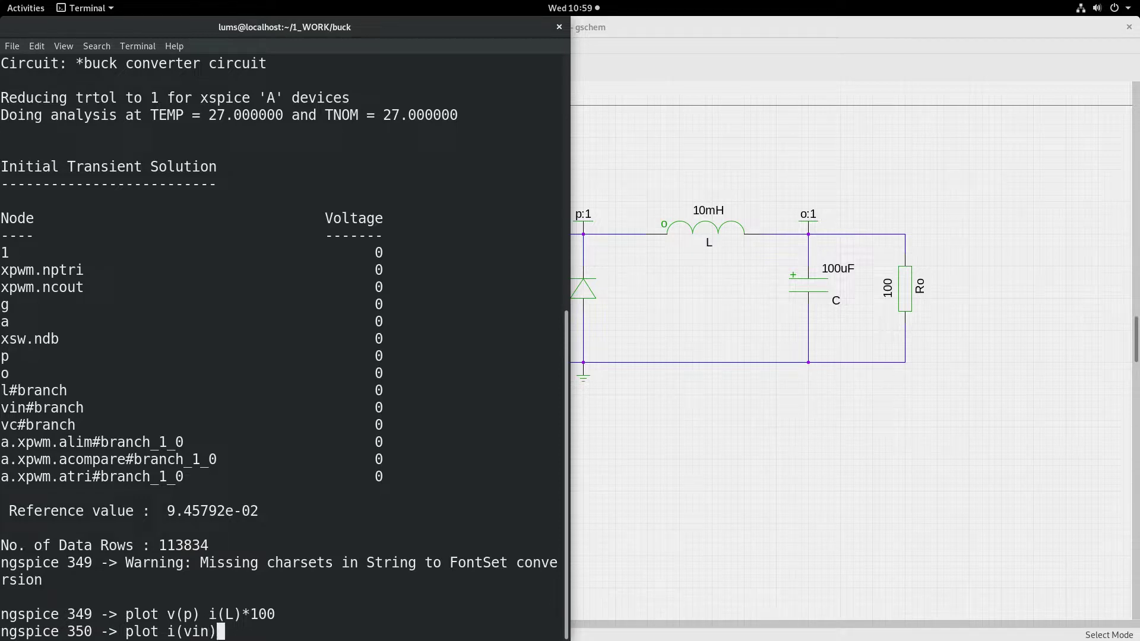
pyautogui.press('Left')
pyautogui.press('Left')
pyautogui.press('Left')
pyautogui.press('Left')
pyautogui.press('Left')
pyautogui.press('Left')
pyautogui.write('-')
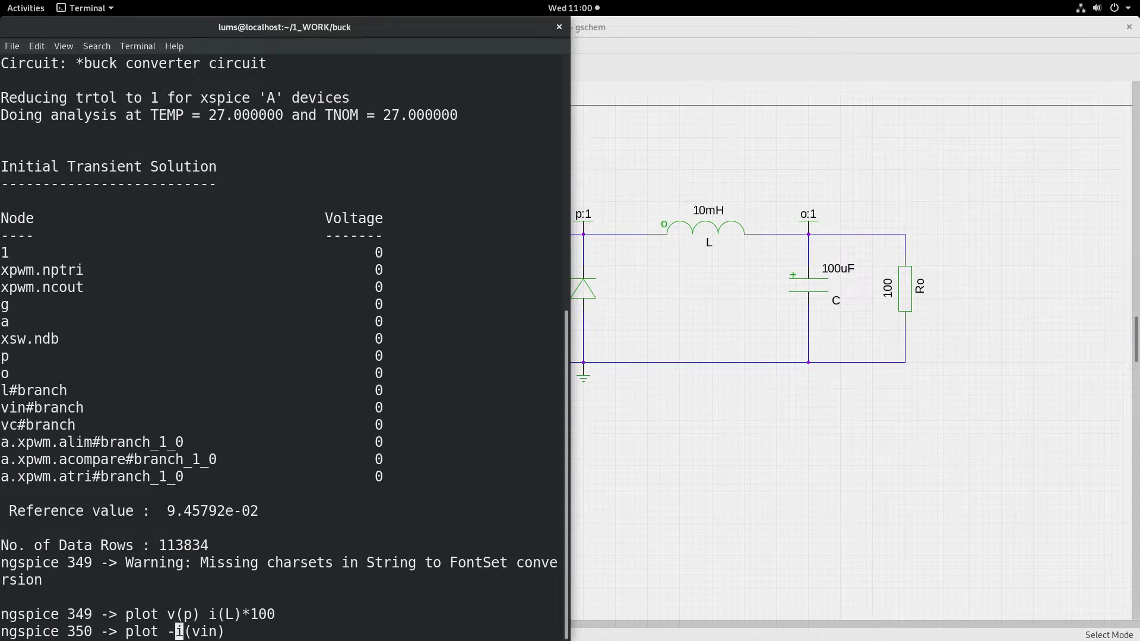
pyautogui.press('Return')
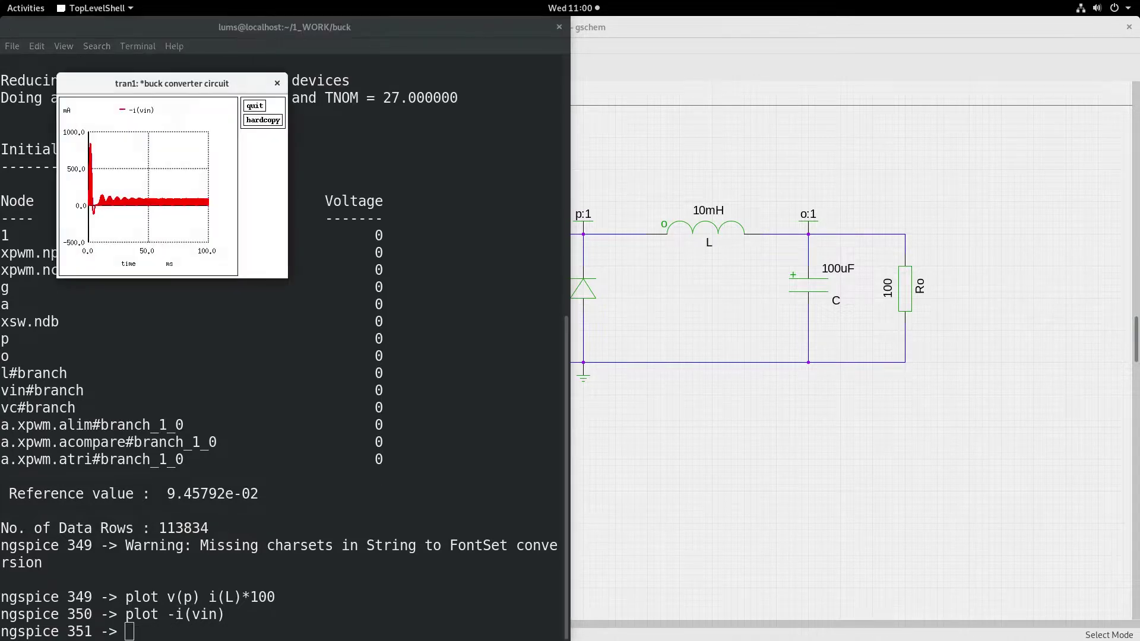
# - Zoom in on the maximized -i(vin) plot from about 68.75 to 69.45 ms, view the zoomed plot maximized and close it
pyautogui.doubleClick(132, 86)
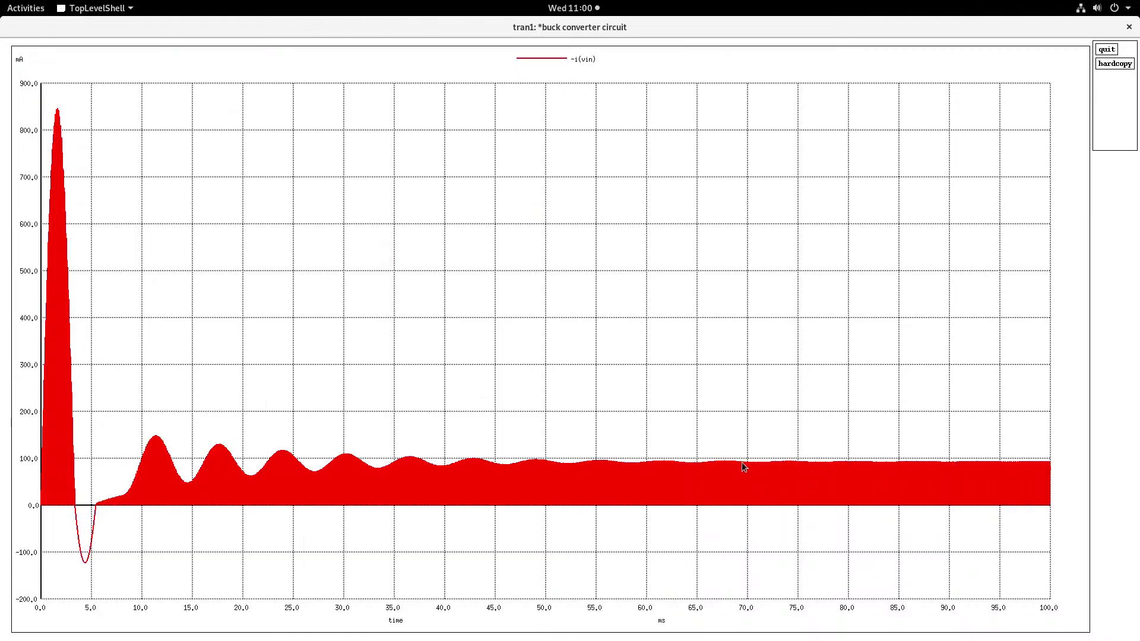
pyautogui.moveTo(735, 457); pyautogui.dragTo(742, 516)
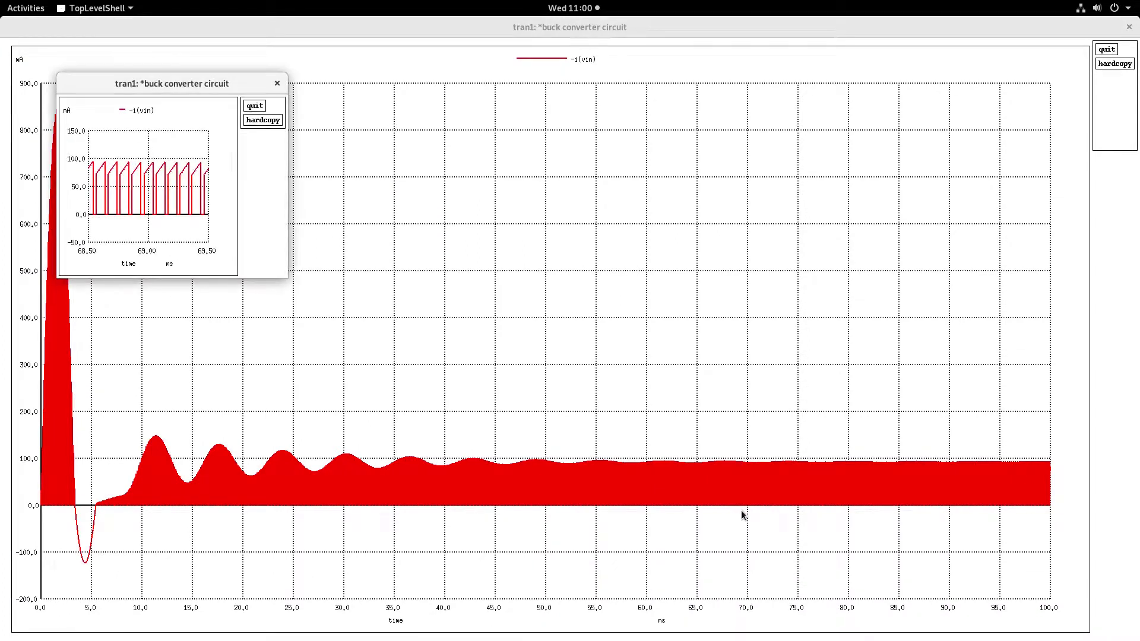
pyautogui.doubleClick(159, 82)
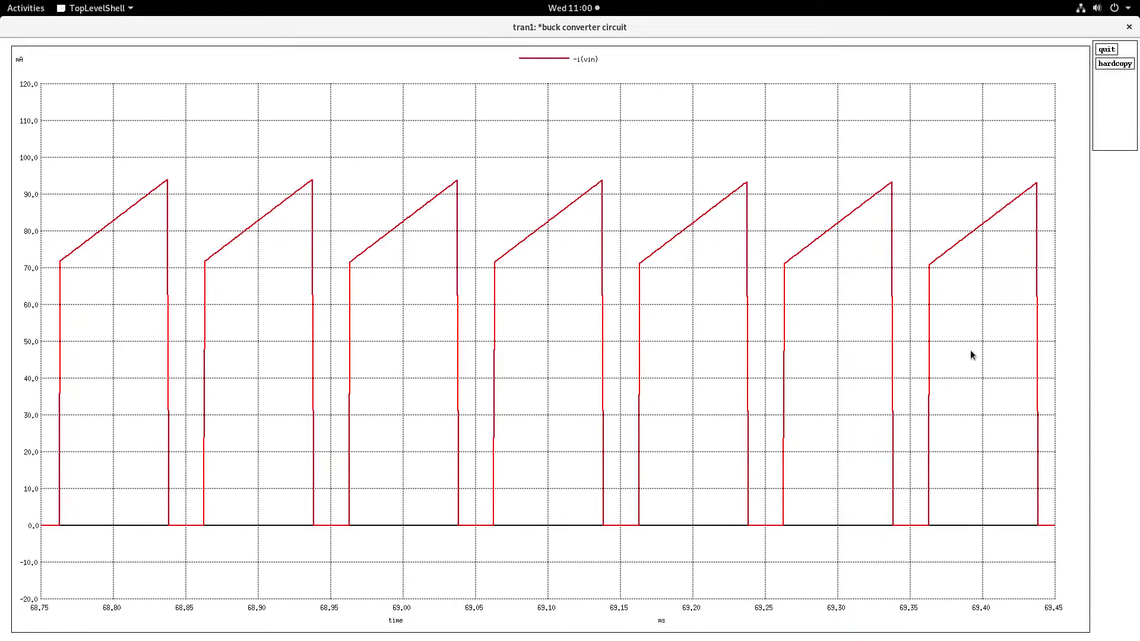
pyautogui.click(1129, 27)
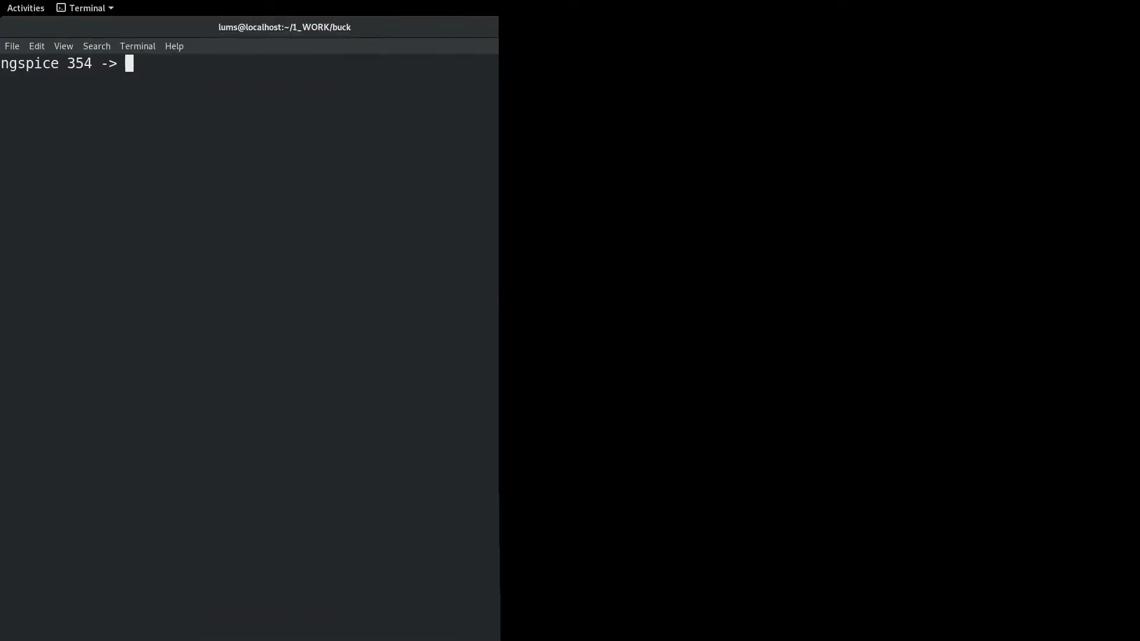
# - Plot -i(vin) together with its average, avg(-i(vin)), at the ngspice prompt
pyautogui.write('plot')
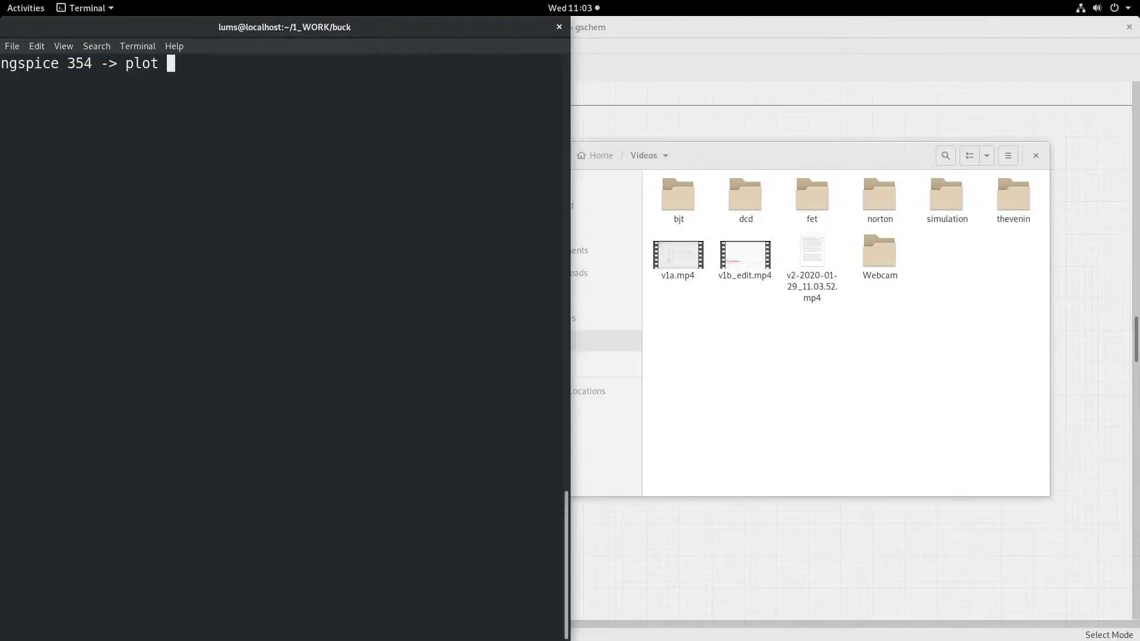
pyautogui.write(' -')
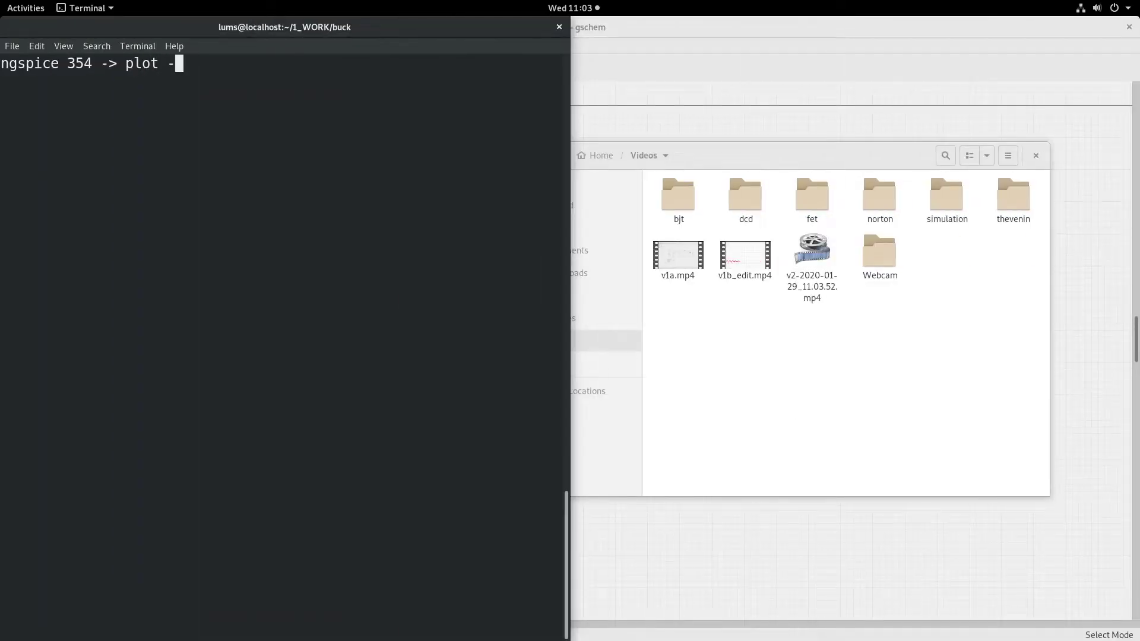
pyautogui.write('i(vin)')
pyautogui.press('Left')
pyautogui.press('Left')
pyautogui.press('Left')
pyautogui.press('Left')
pyautogui.press('Left')
pyautogui.press('Right')
pyautogui.press('Right')
pyautogui.press('Right')
pyautogui.press('Right')
pyautogui.press('Right')
pyautogui.write('avg')
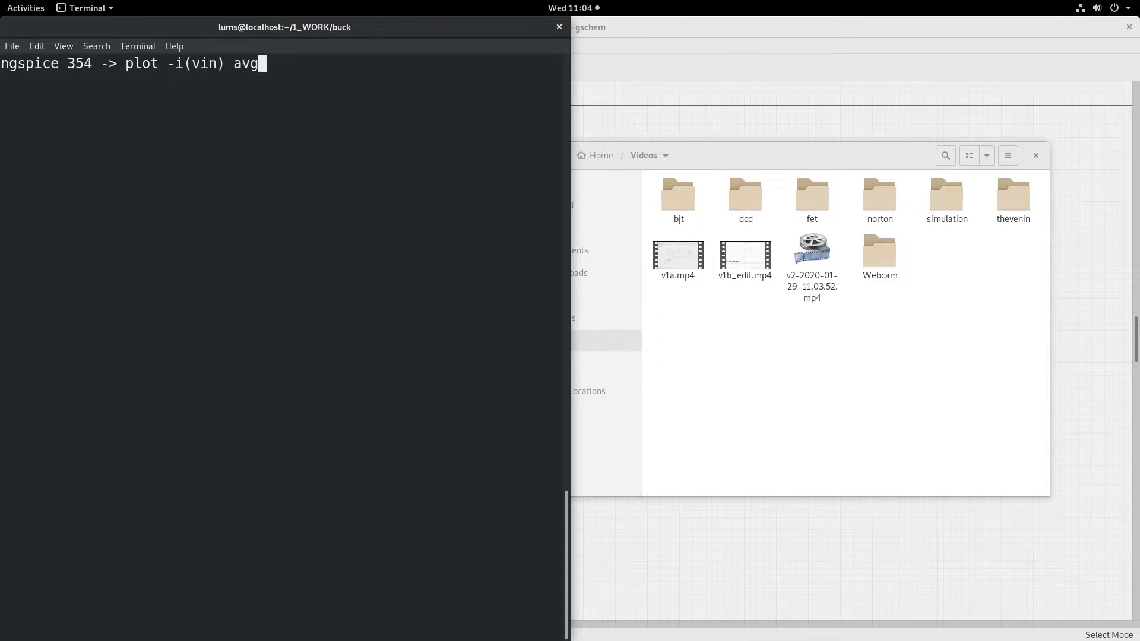
pyautogui.write('(-i(vin))')
pyautogui.press('Return')
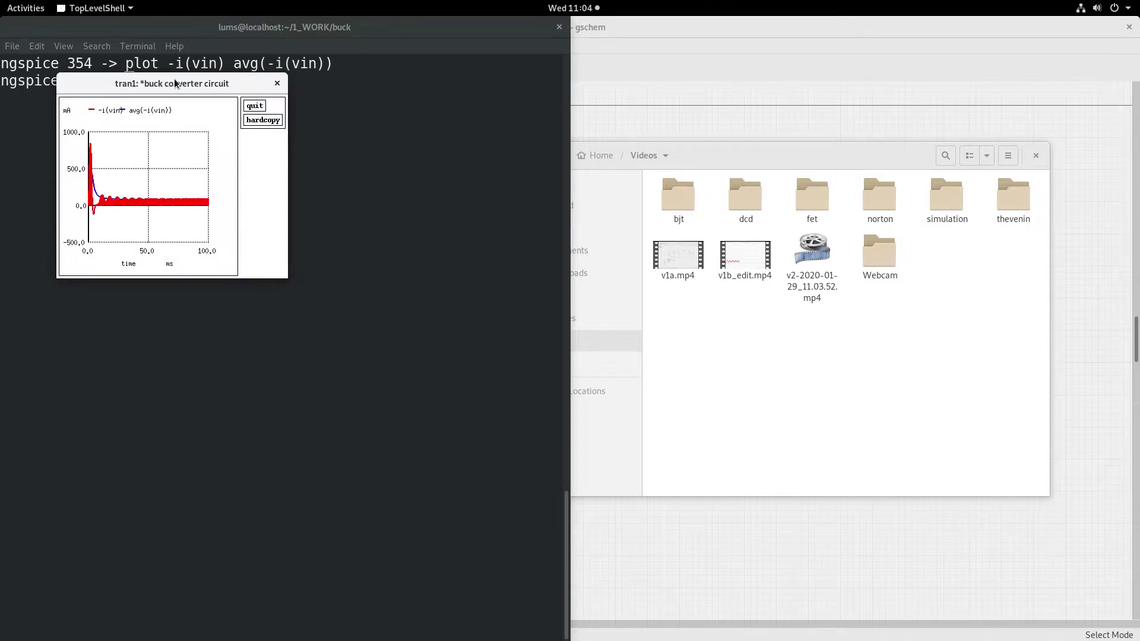
# - Maximize the -i(vin) and avg(-i(vin)) plot, zoom in on about 74.00 to 74.60 ms and maximize the zoomed plot
pyautogui.doubleClick(175, 84)
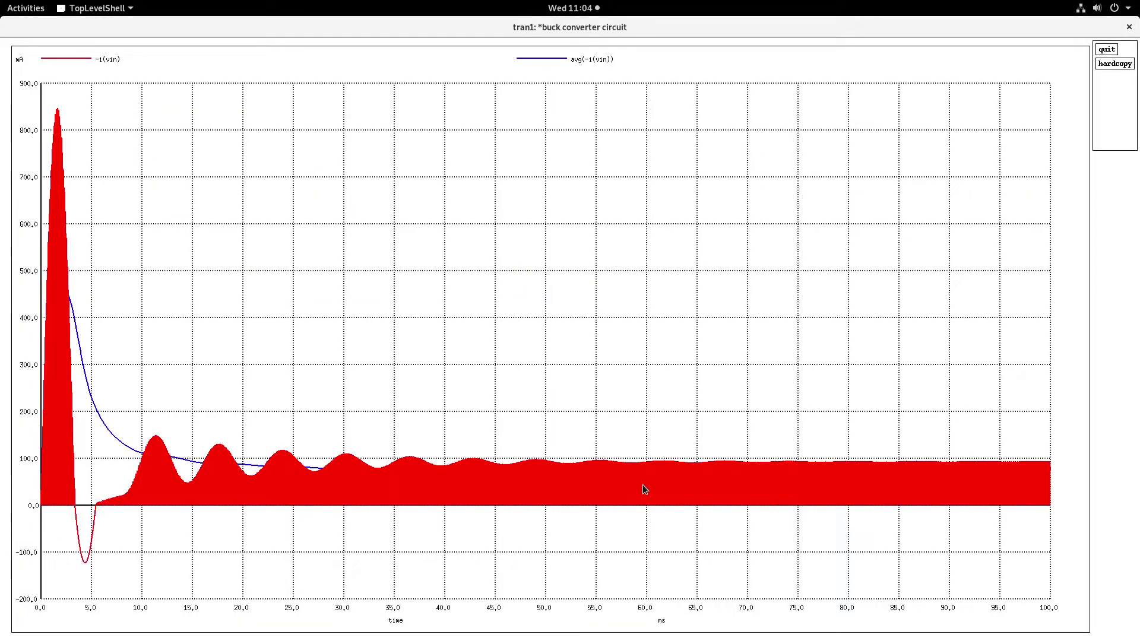
pyautogui.moveTo(788, 453); pyautogui.dragTo(791, 514)
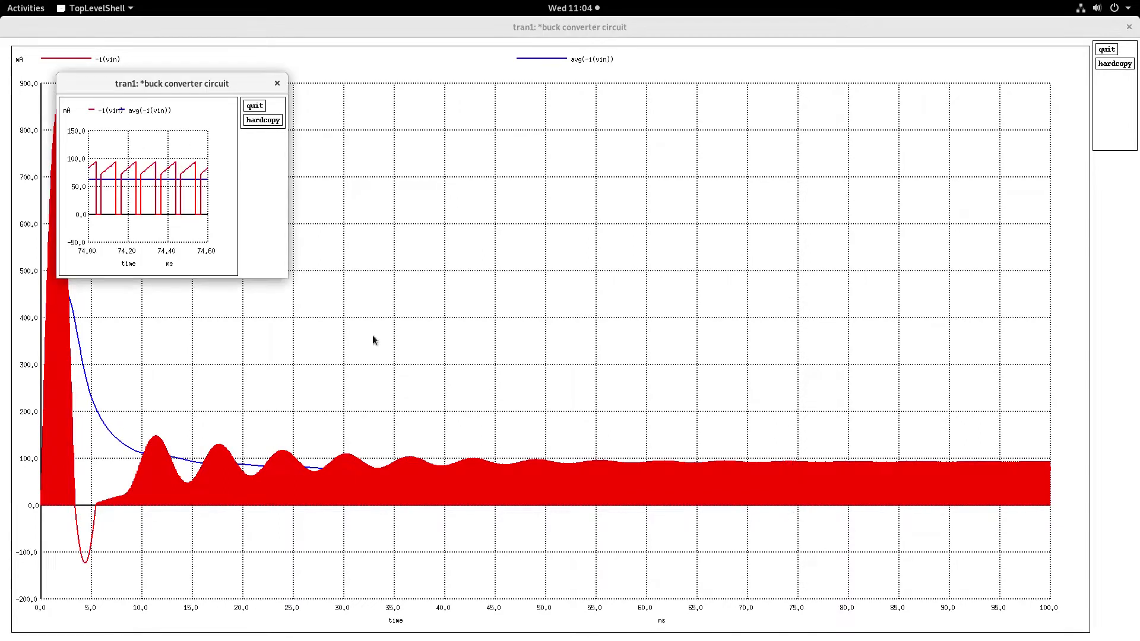
pyautogui.doubleClick(178, 84)
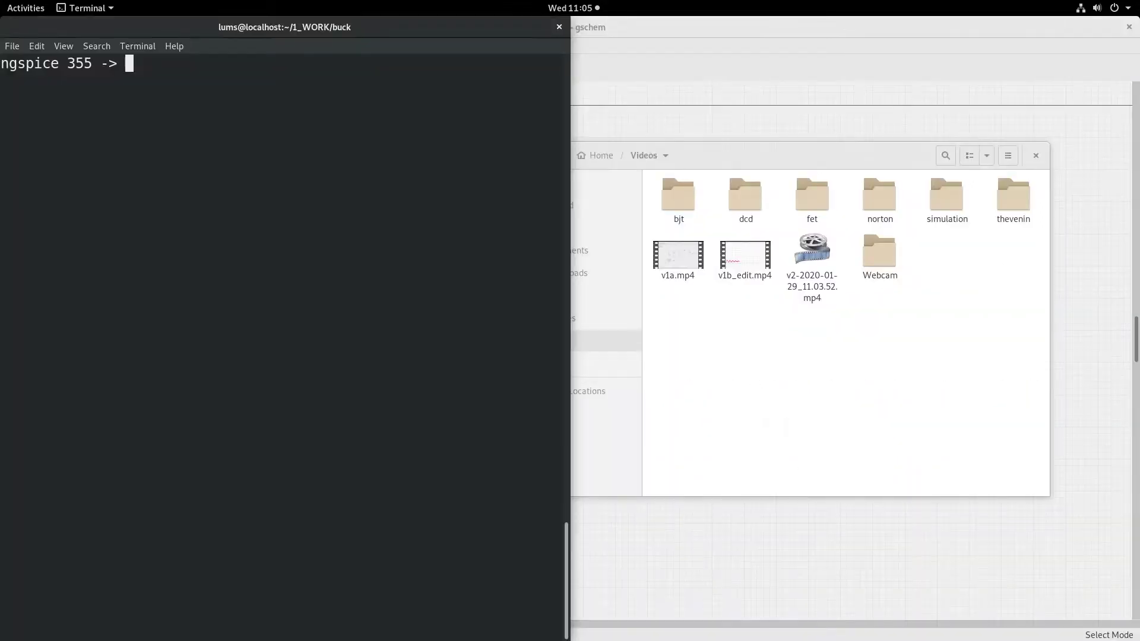
# - Plot the output voltage v(o) together with the input voltage v(a) and maximize the plot
pyautogui.write('plot v(o) v(a)')
pyautogui.press('Return')
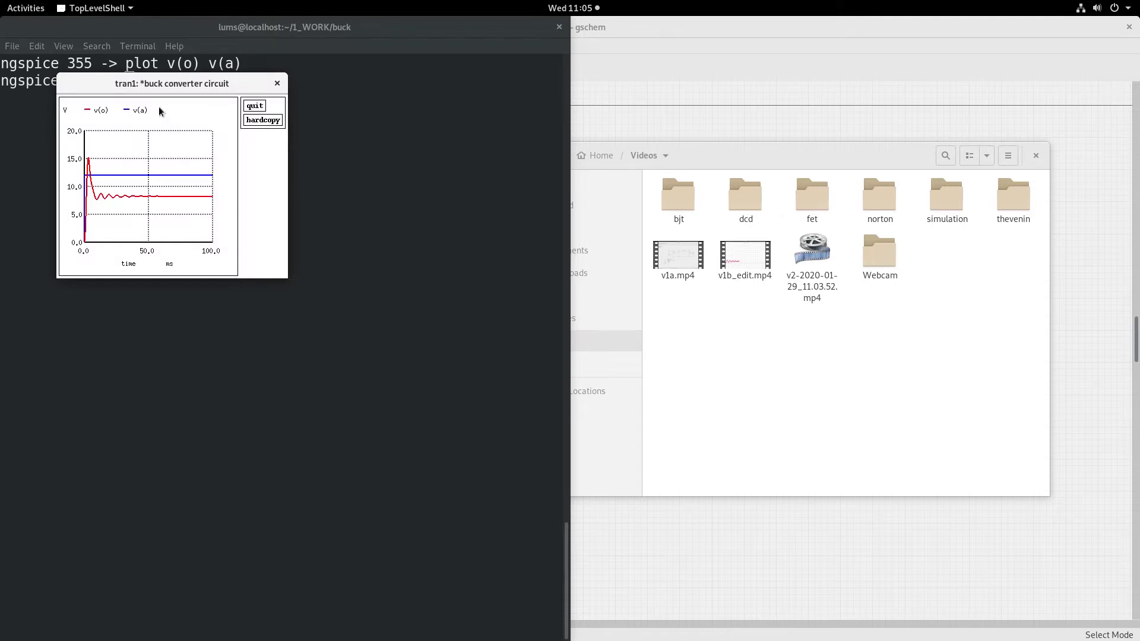
pyautogui.doubleClick(142, 84)
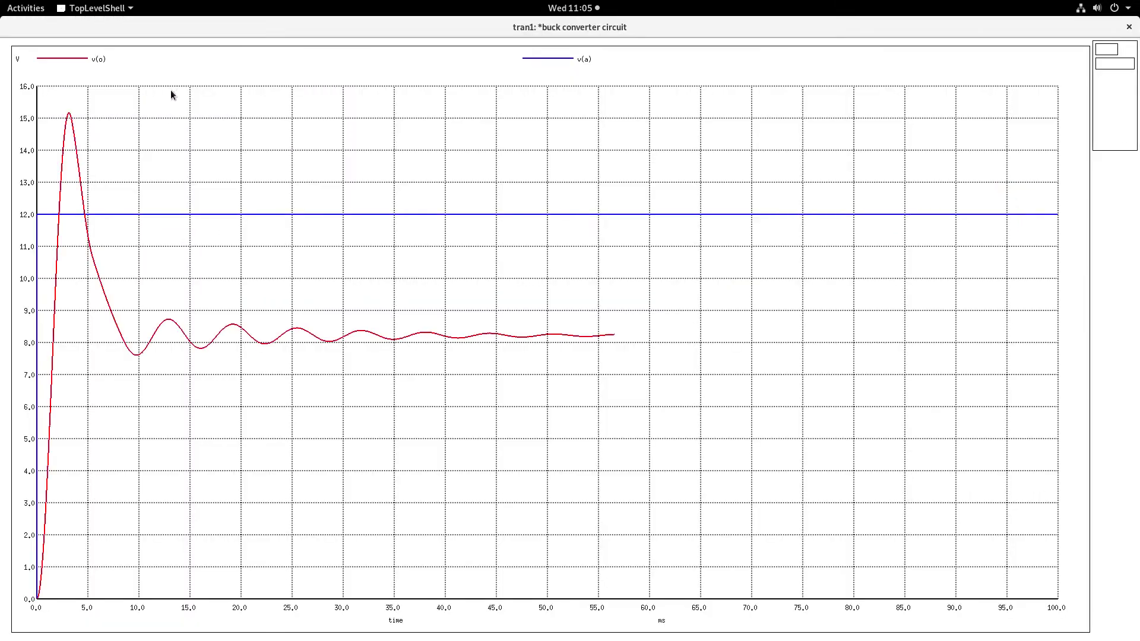